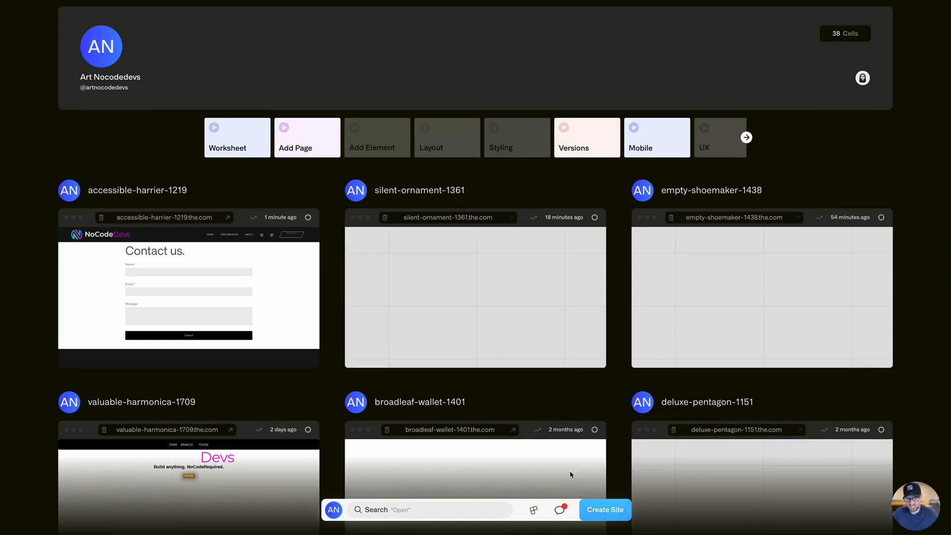
Step: Create a new site and open it for editing
click(613, 511)
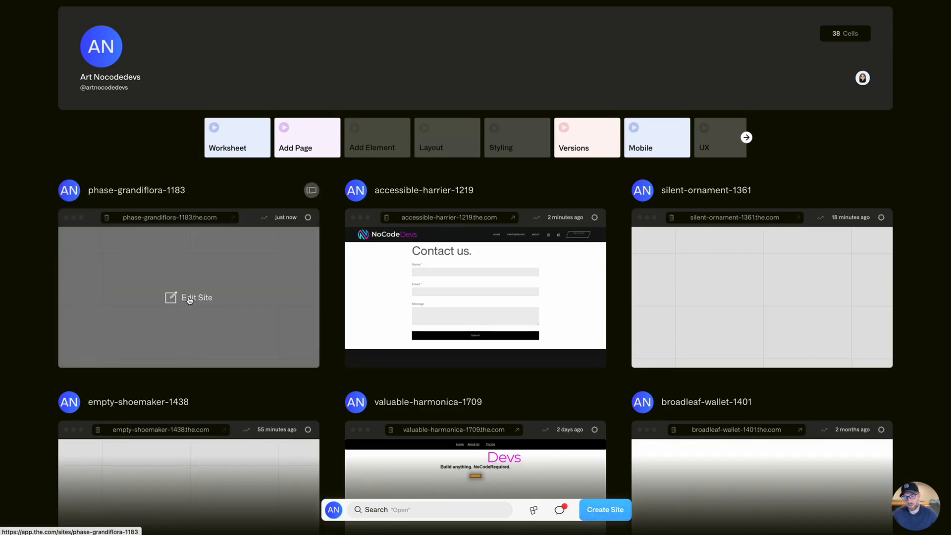
click(189, 298)
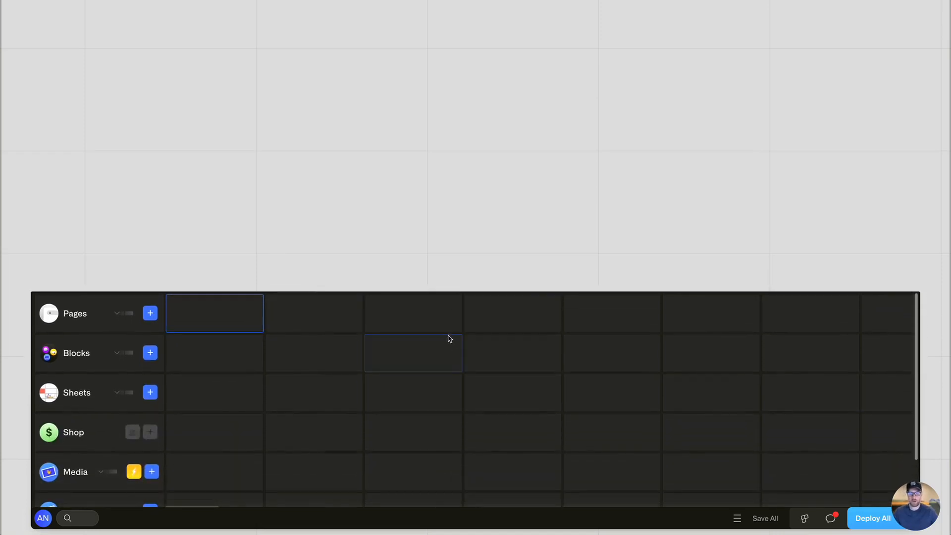
Step: Reduce the worksheet panel's height and look through its rows, from Pages and Blocks to Fonts and Addons
scroll(149, 380, down, 2)
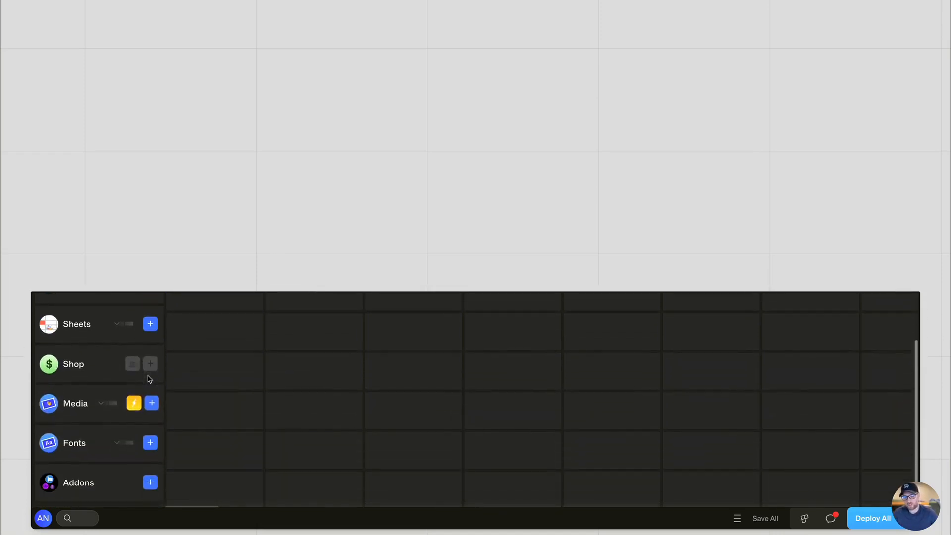
scroll(168, 374, up, 2)
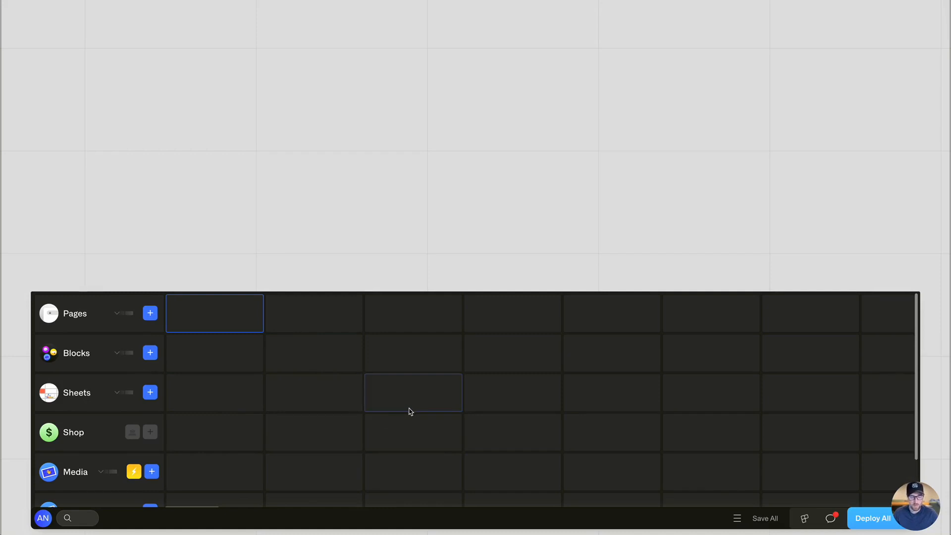
drag(357, 293, 385, 344)
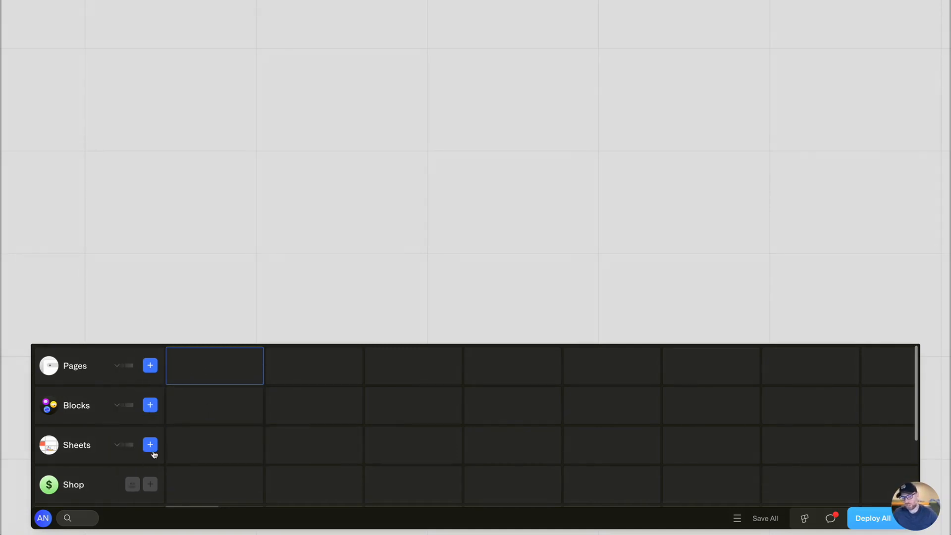
scroll(114, 432, down, 1)
scroll(114, 432, down, 1)
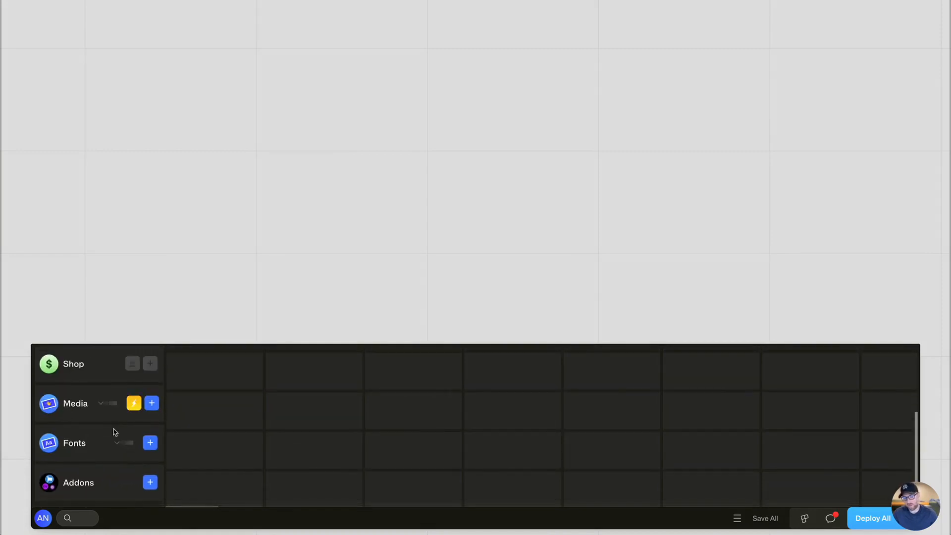
scroll(115, 476, up, 2)
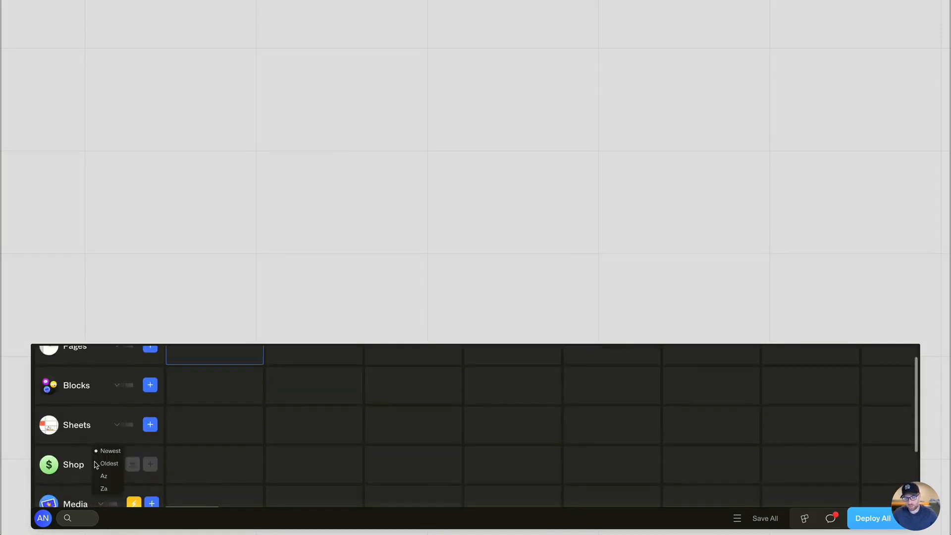
scroll(297, 431, up, 1)
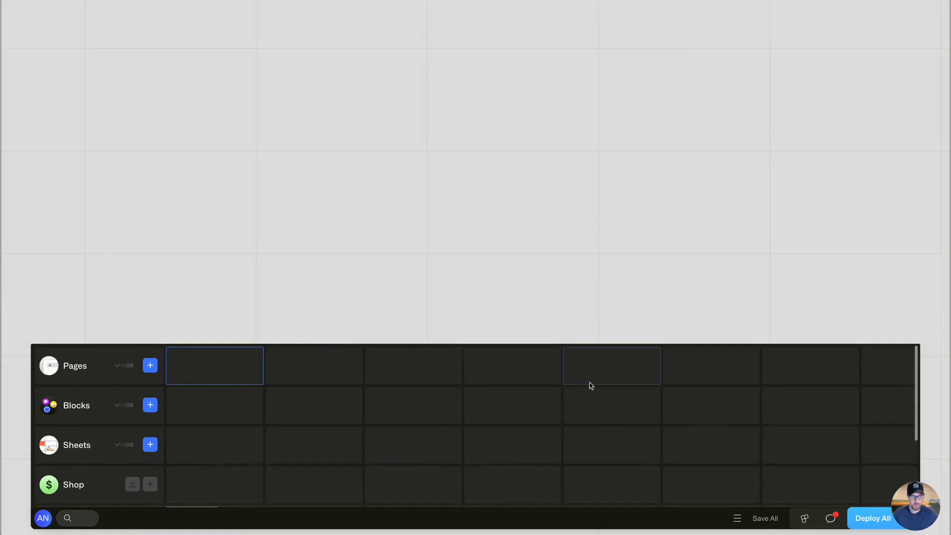
Step: Remix the community's Queen Nav block from the #nav category to the new phase-grandiflora-1183 site, and reopen that site for editing
click(806, 520)
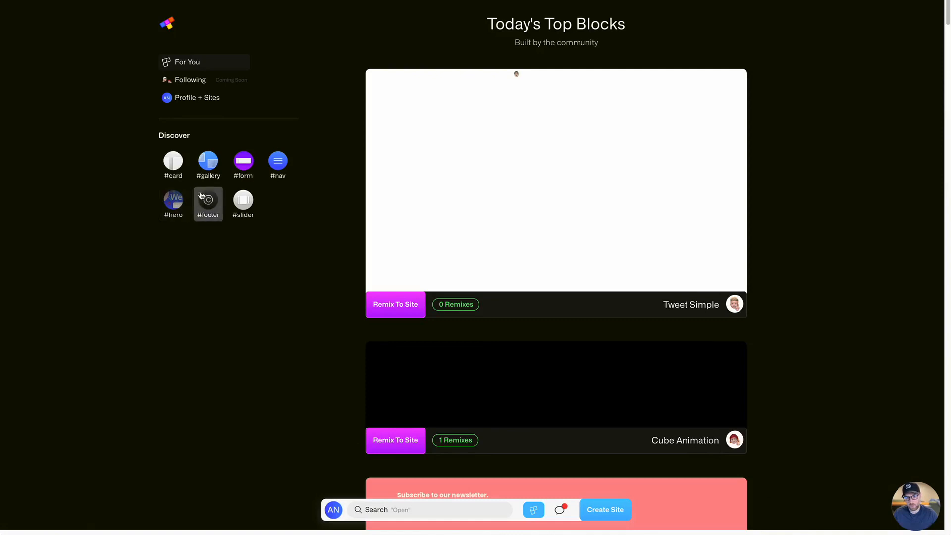
click(277, 165)
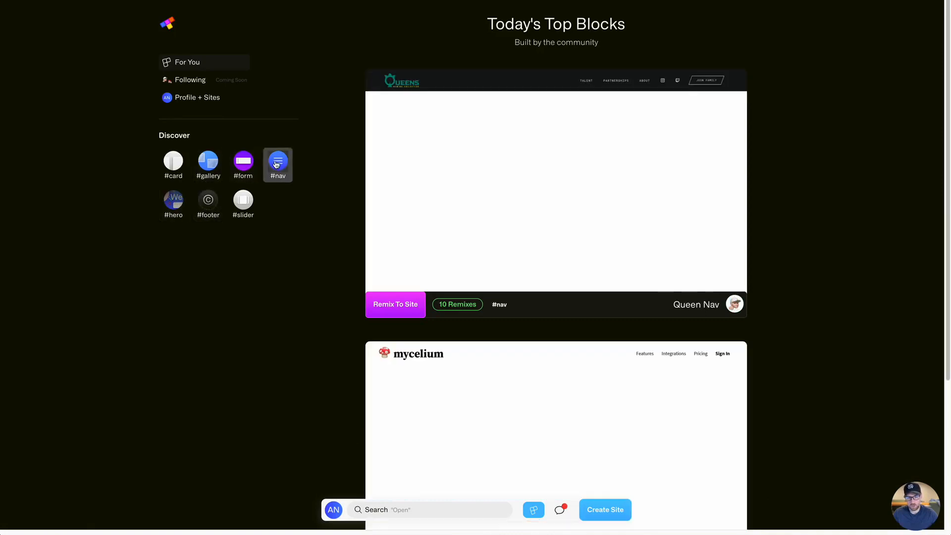
click(399, 307)
click(474, 153)
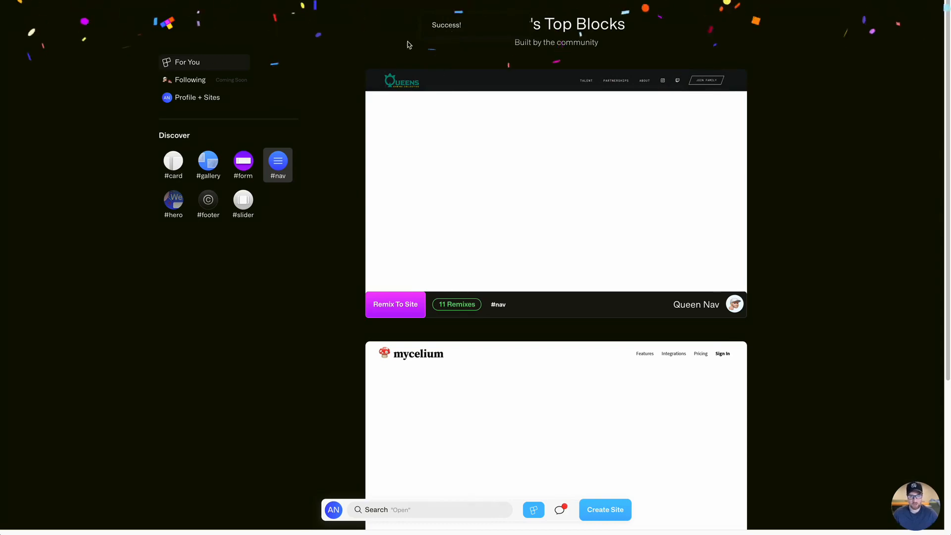
click(334, 510)
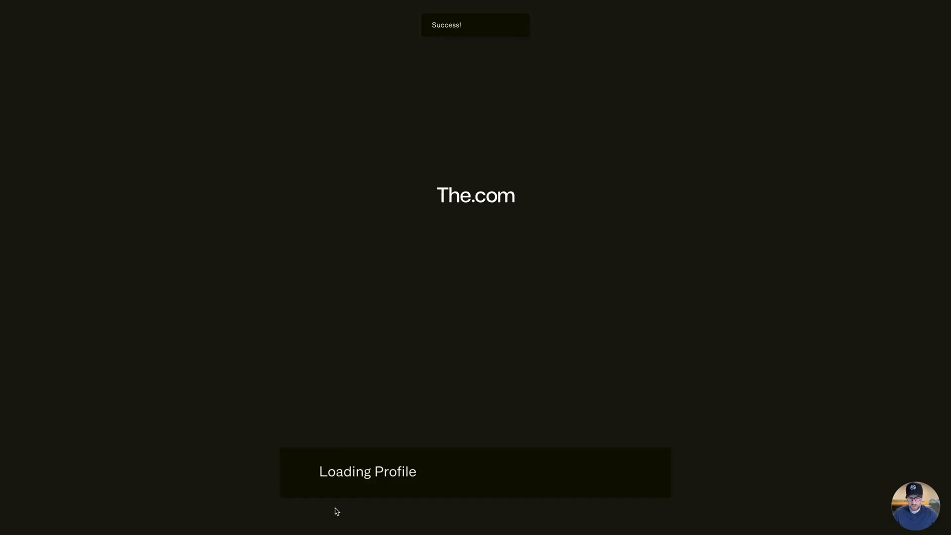
click(198, 298)
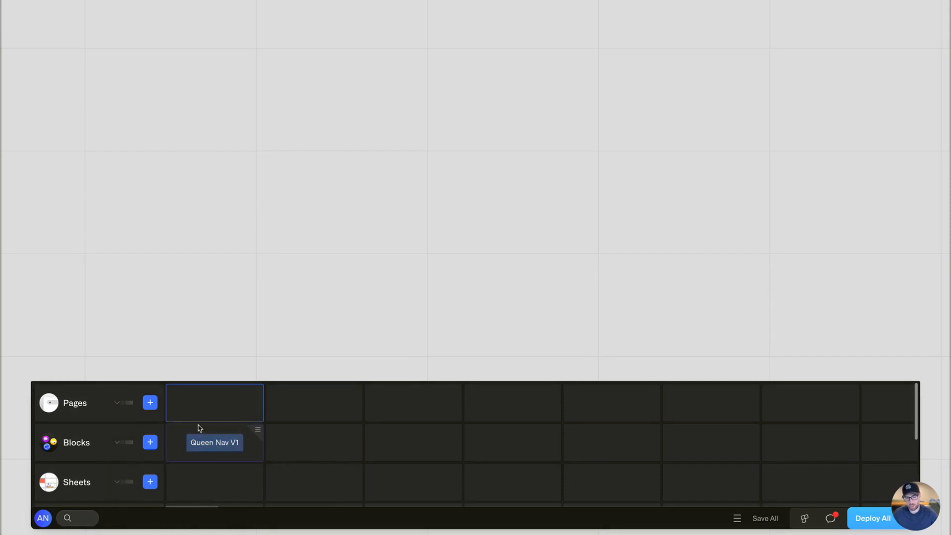
Step: Create a page named home and insert the Queen Nav V1 block into it
click(153, 404)
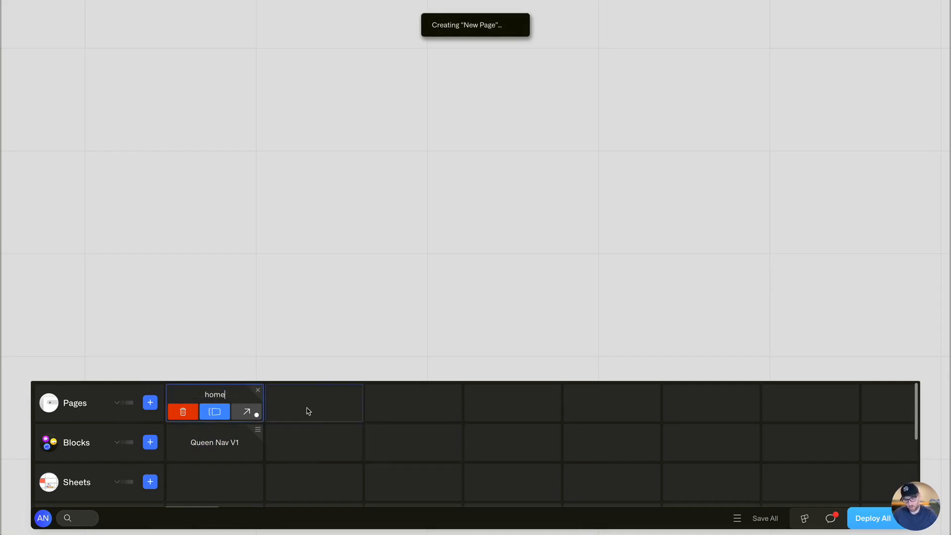
click(217, 406)
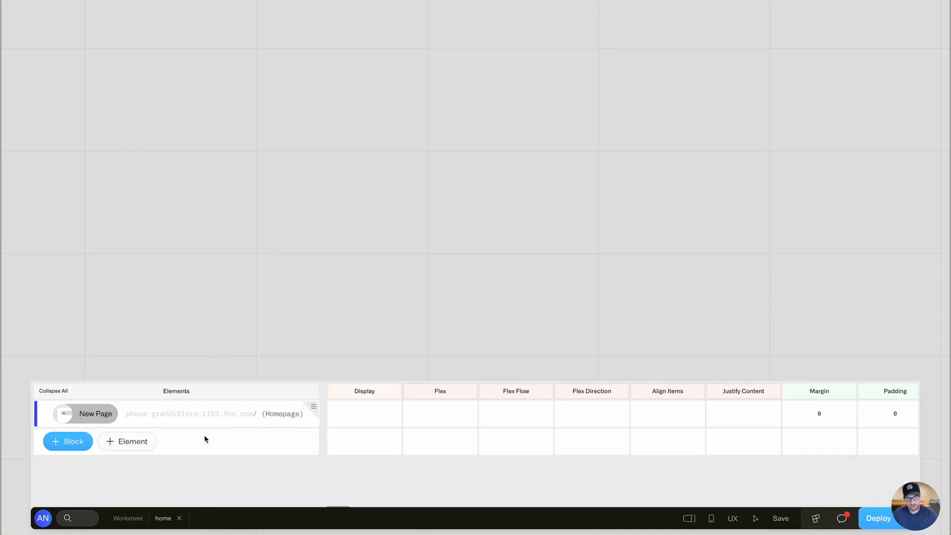
click(76, 443)
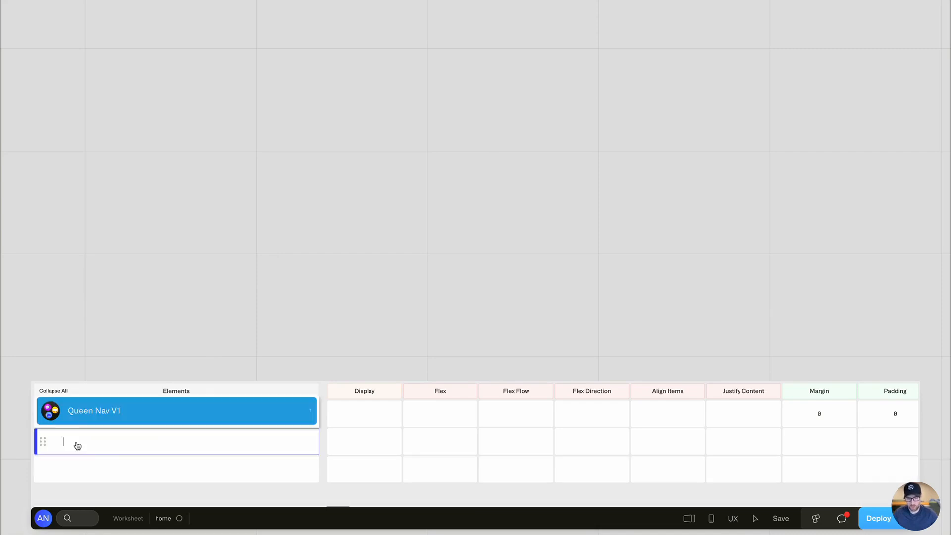
click(105, 414)
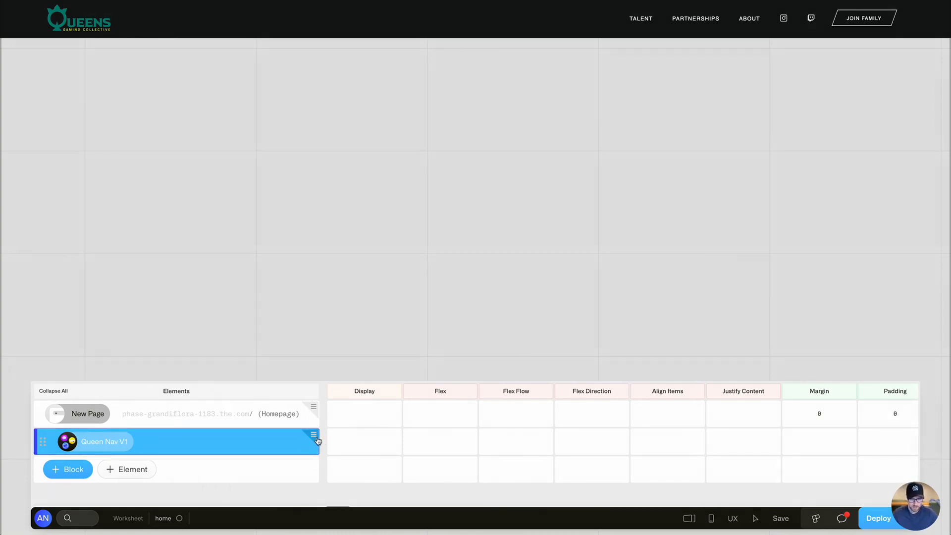
Step: Open the Queen Nav V1 block for editing in a taller worksheet panel and expand its navigation template element
drag(334, 390, 314, 303)
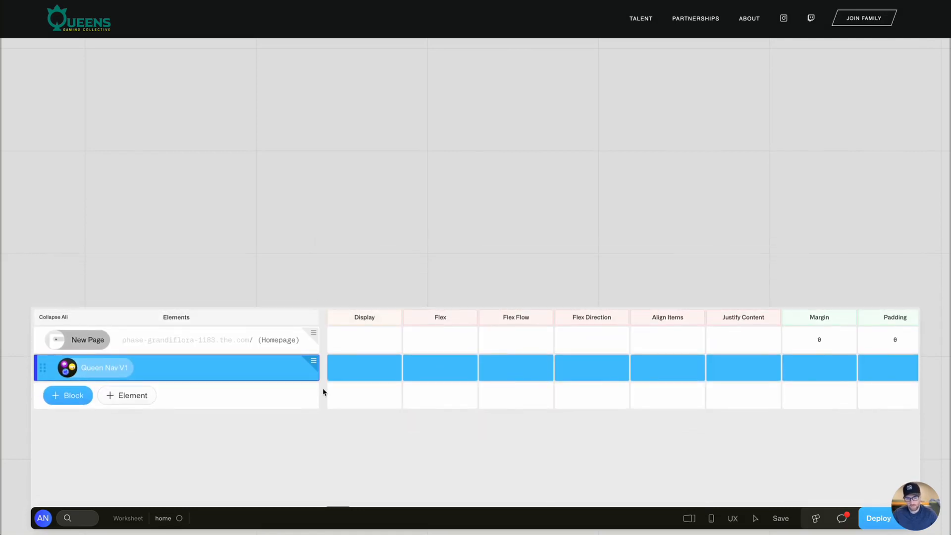
click(313, 361)
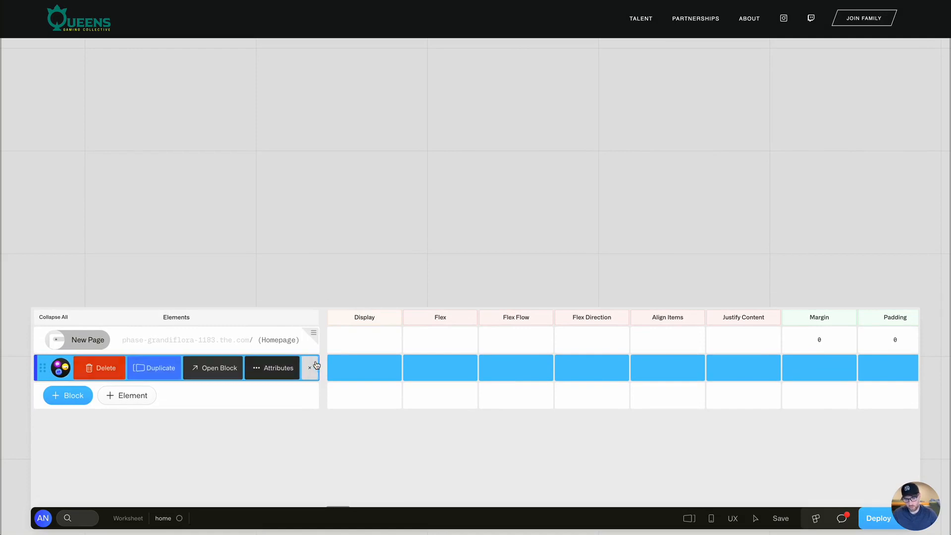
click(210, 369)
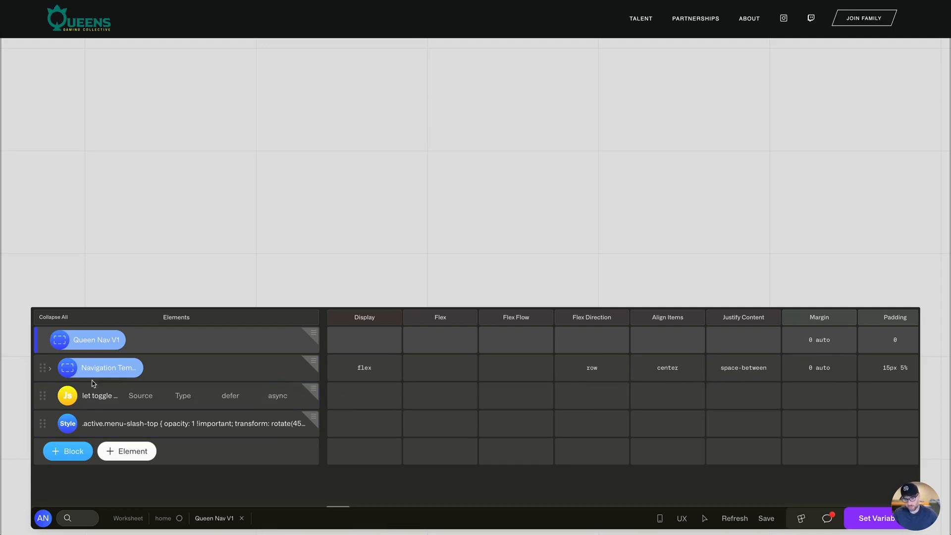
click(50, 369)
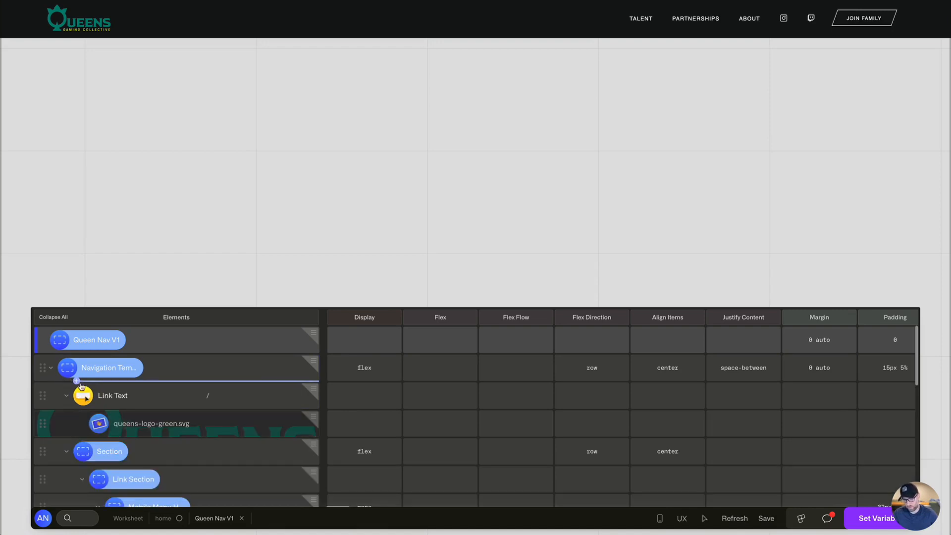
scroll(160, 401, down, 1)
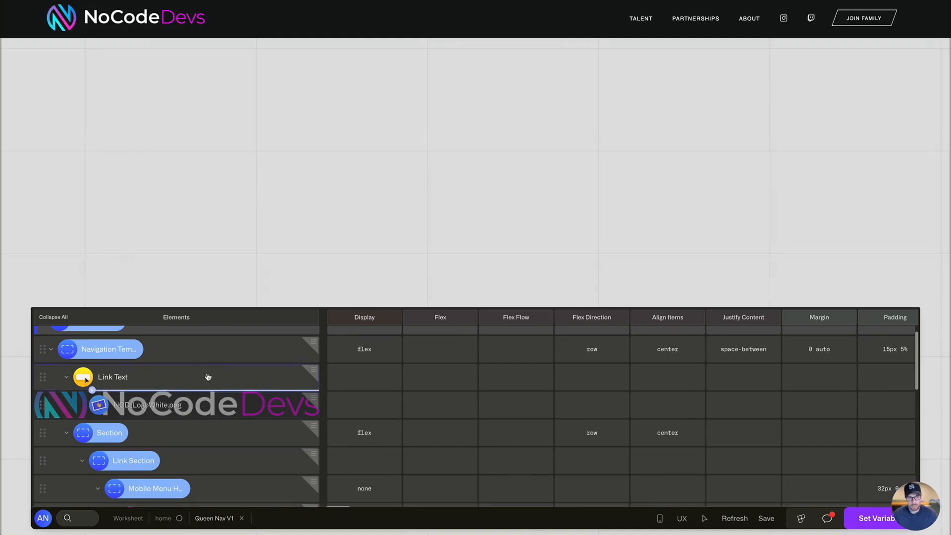
Step: Rename the Talent link under Navigation Links as Home
scroll(208, 377, down, 1)
scroll(208, 377, down, 5)
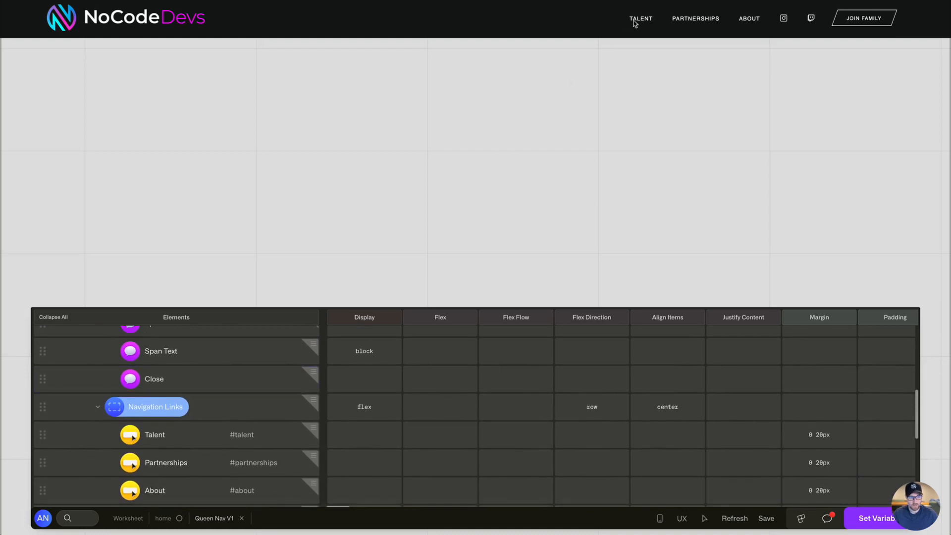
scroll(198, 361, down, 2)
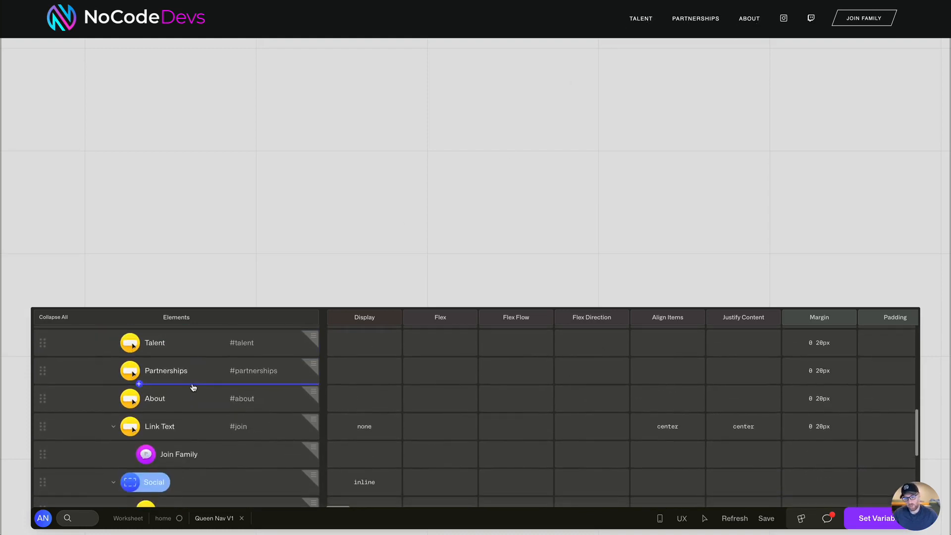
scroll(155, 365, up, 1)
click(156, 360)
double_click(155, 356)
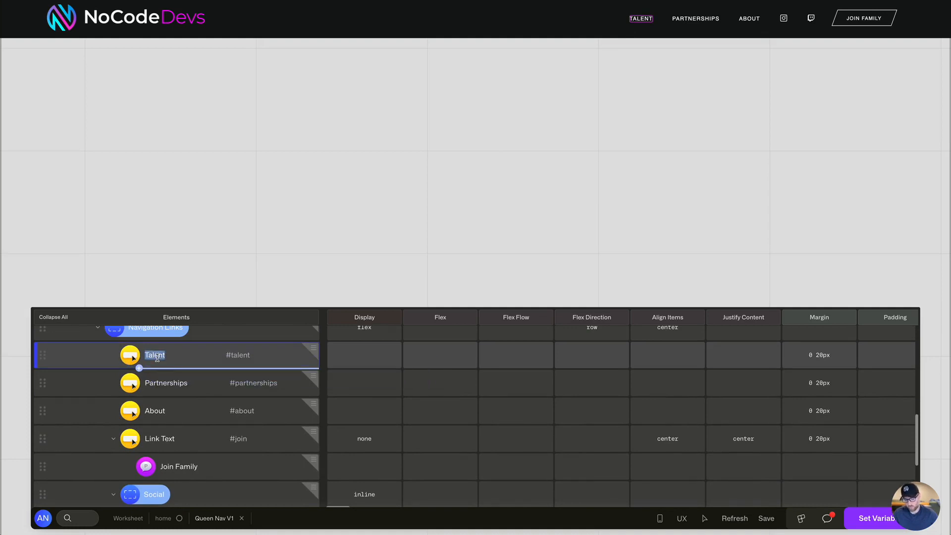
text(Home)
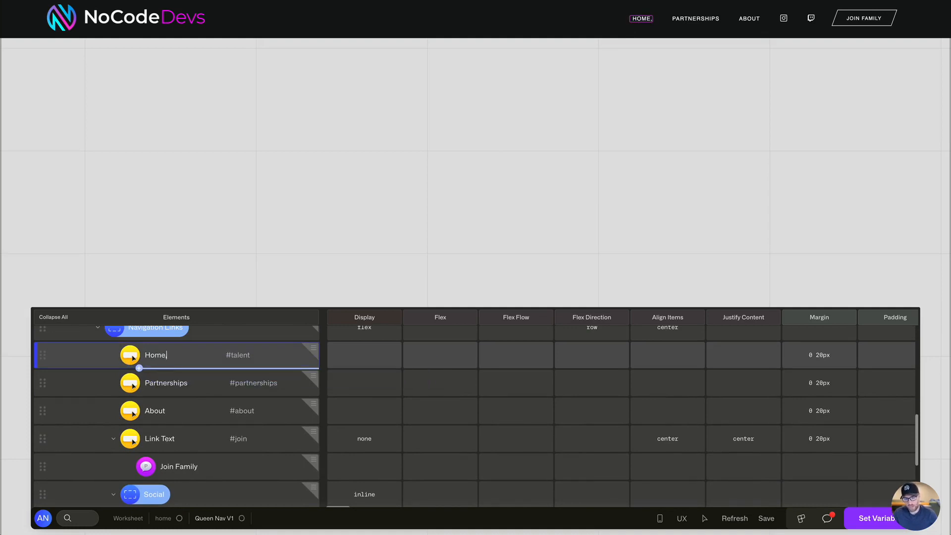
Step: Rename the Partnerships link under Navigation Links as Contact
click(170, 385)
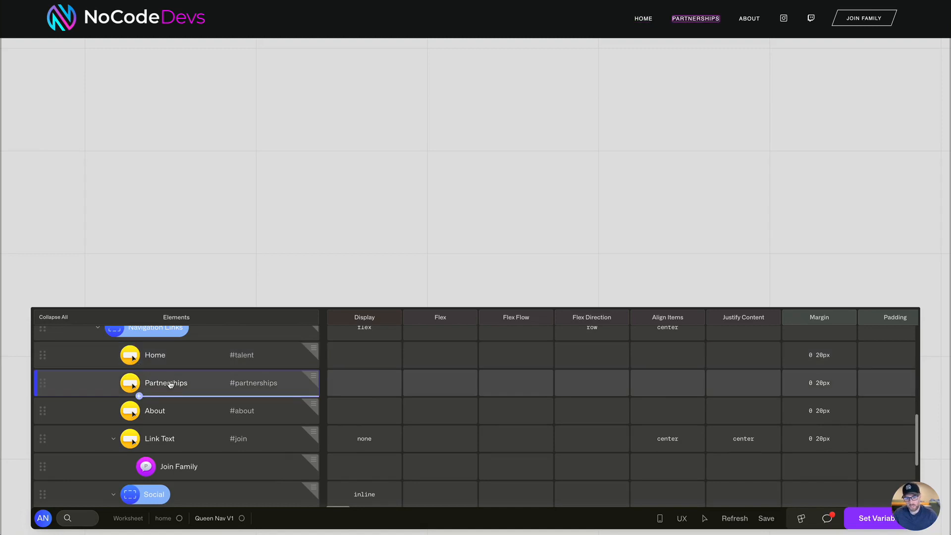
double_click(171, 384)
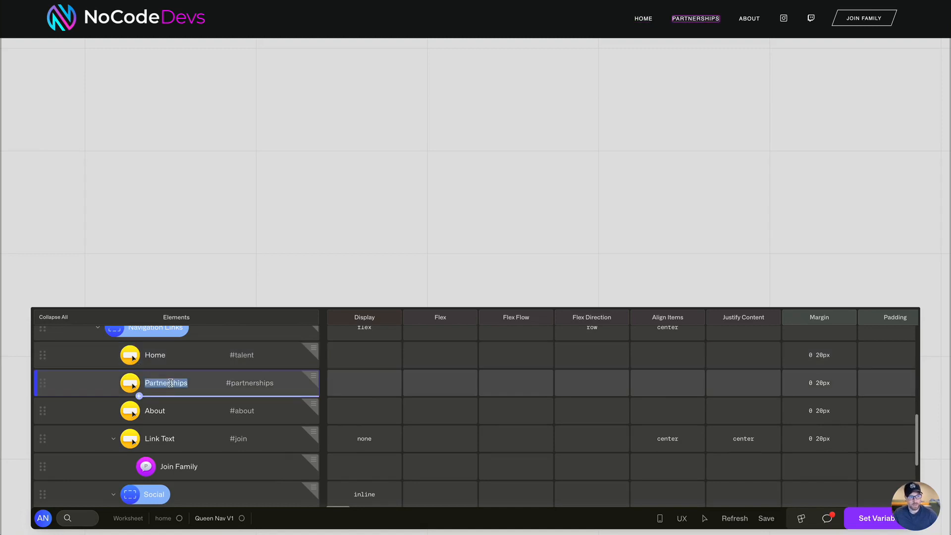
text(Conntact)
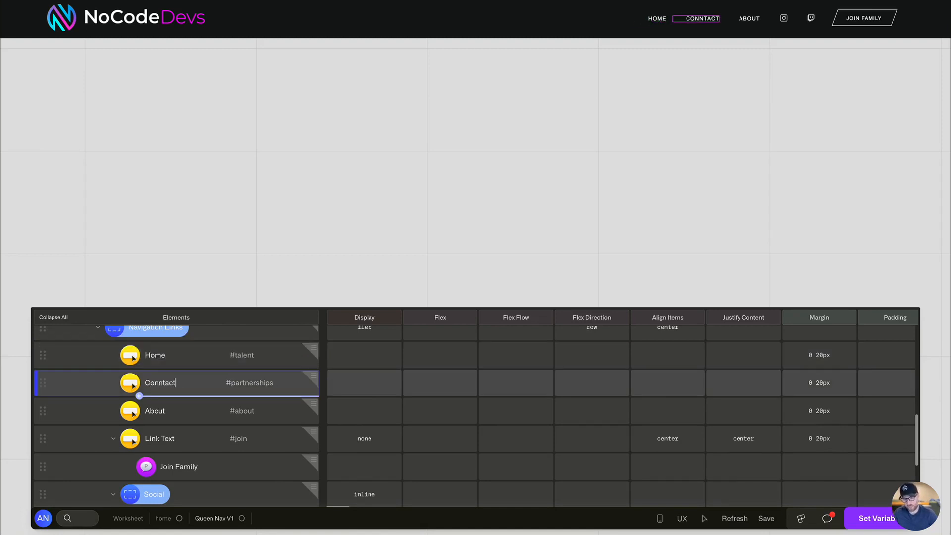
key(BackSpace)
key(BackSpace)
text(tact)
click(160, 412)
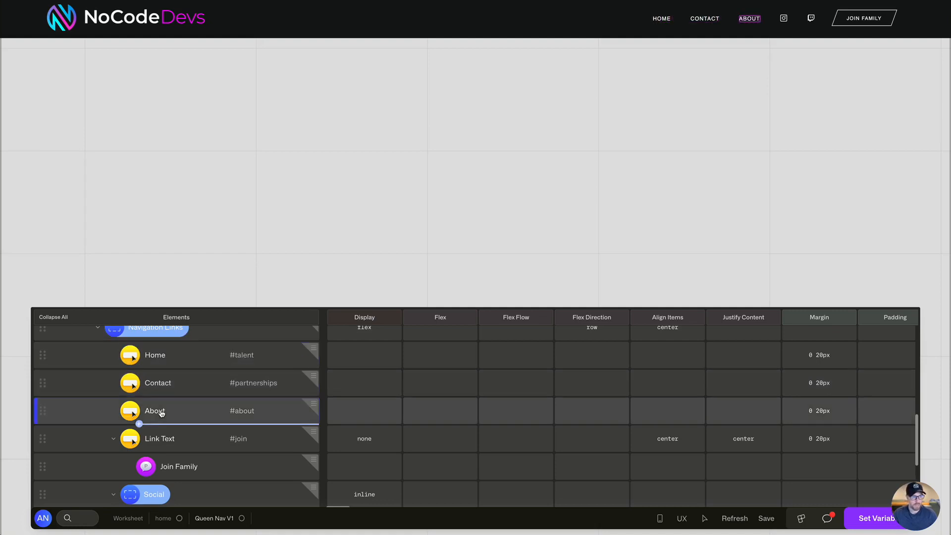
click(162, 411)
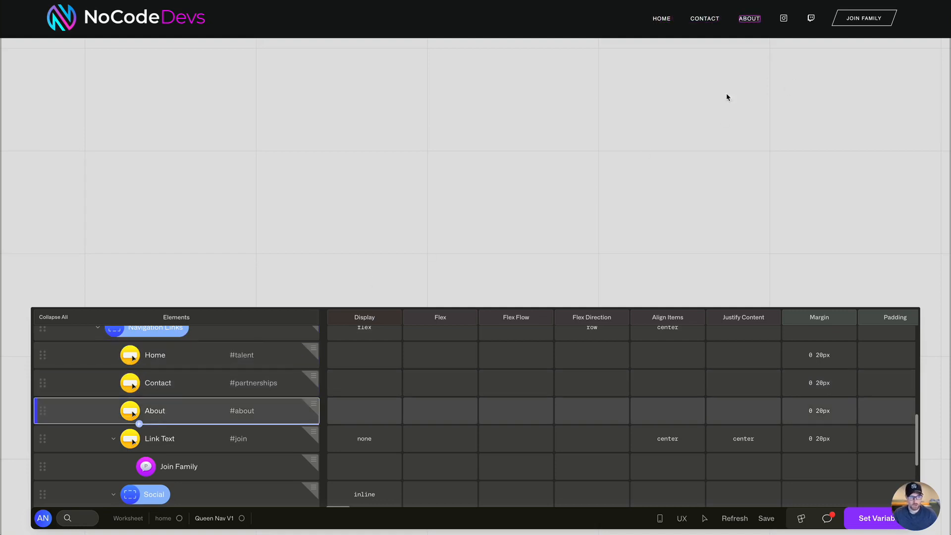
Step: Change the Join Family button text in the navigation bar to Register
scroll(196, 409, down, 3)
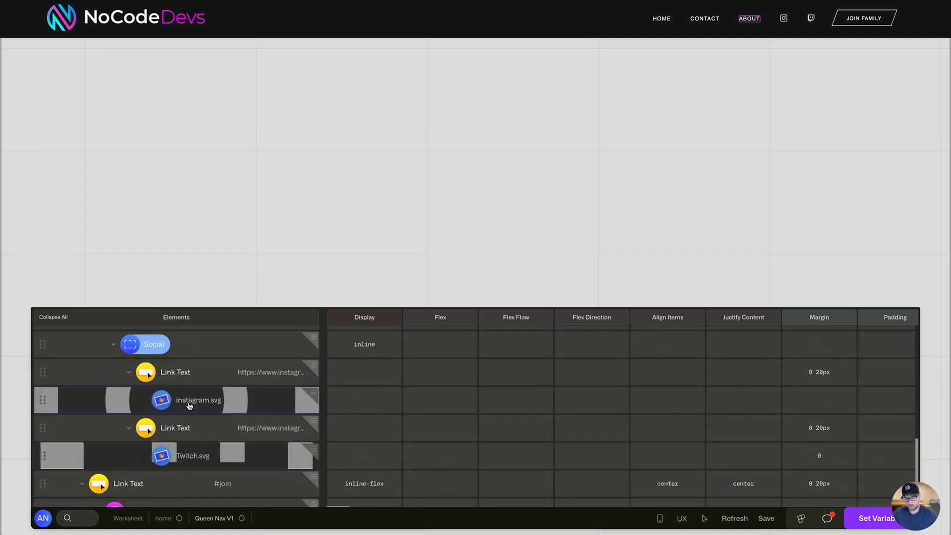
scroll(188, 405, down, 1)
click(155, 466)
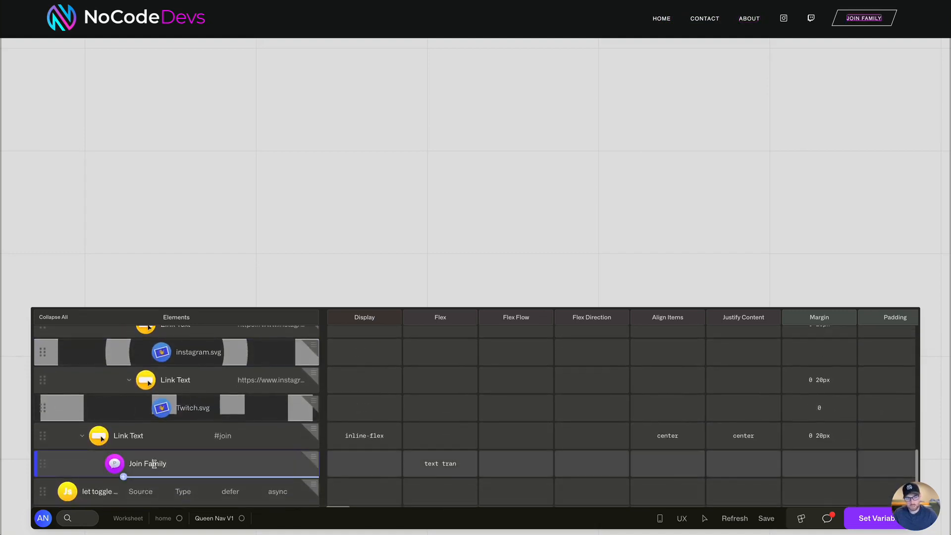
double_click(155, 463)
triple_click(174, 464)
text(Register)
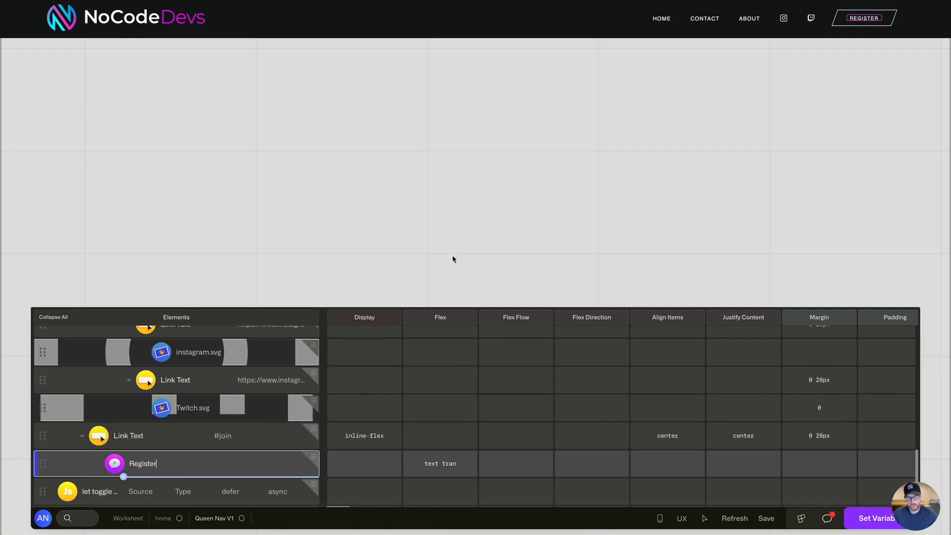
click(362, 464)
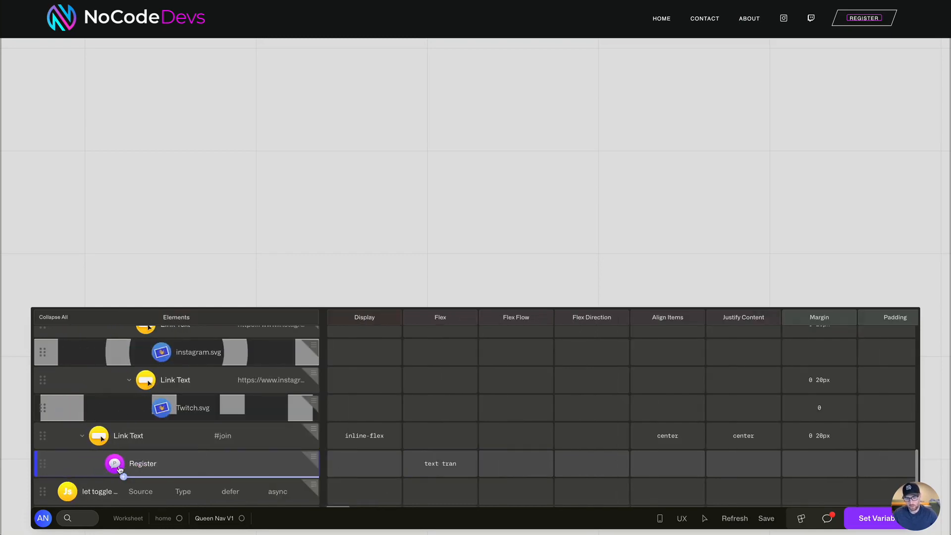
Step: Set the text color of the Register button's paragraph in the navigation block to yellow
key(ctrl+k)
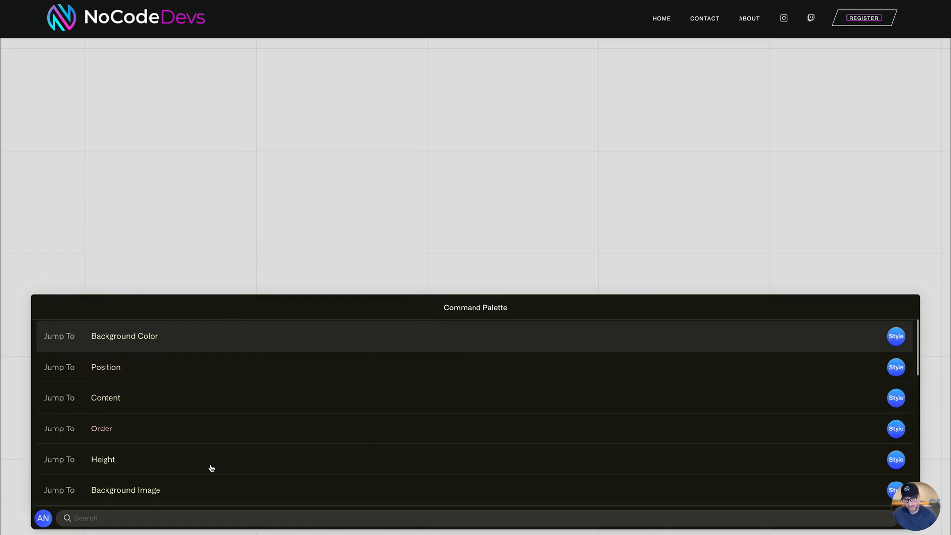
text(color)
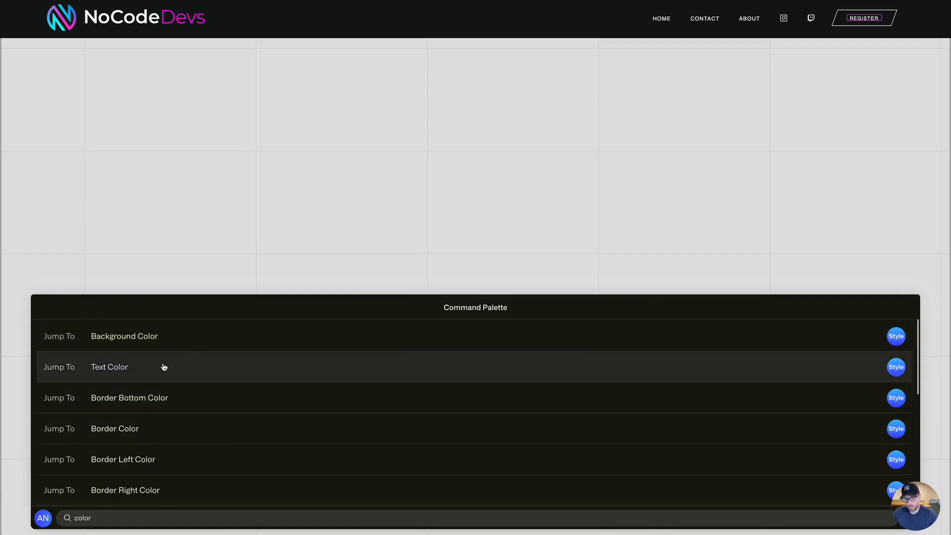
click(161, 366)
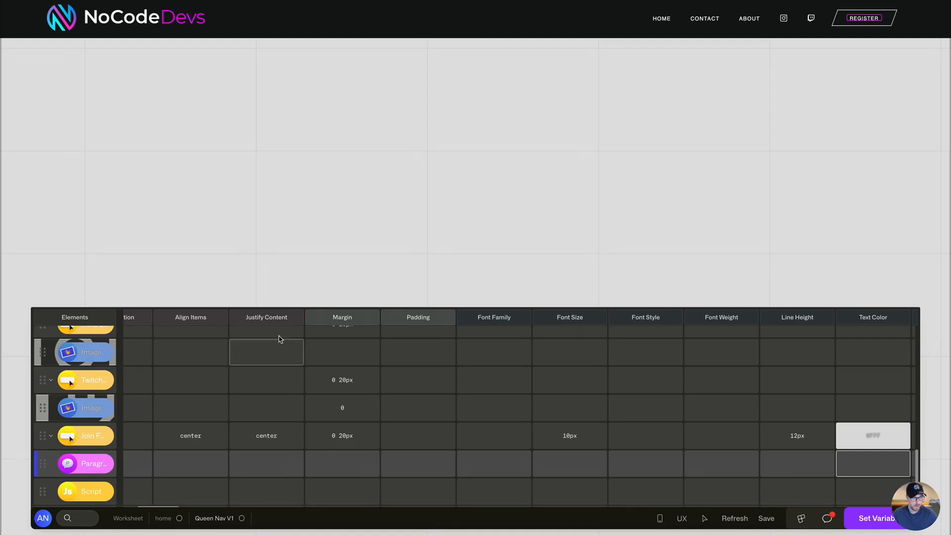
click(878, 465)
text(bl)
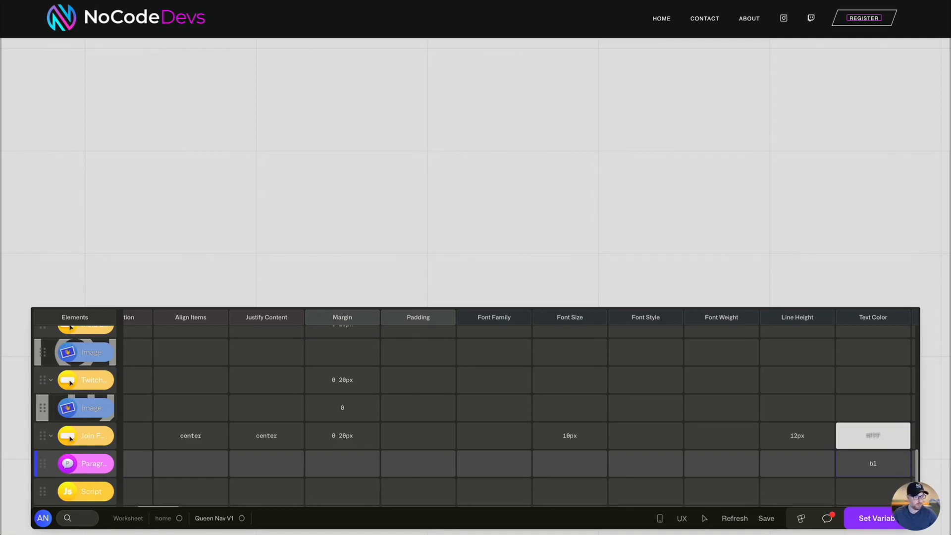
text(yue)
key(BackSpace)
key(BackSpace)
text(yellow)
key(Return)
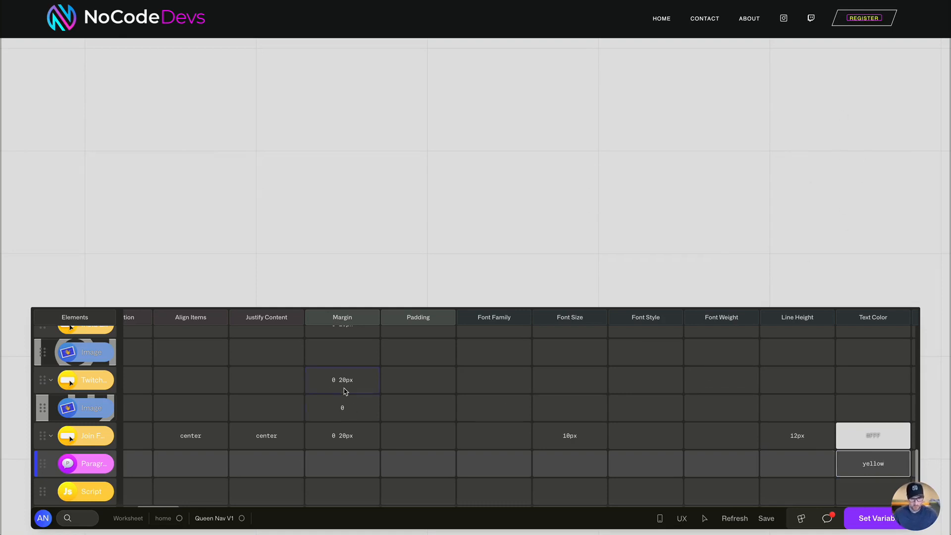
Step: Save the Queen Nav V1 block, return to the site worksheet and save all remaining changes
key(ctrl+k)
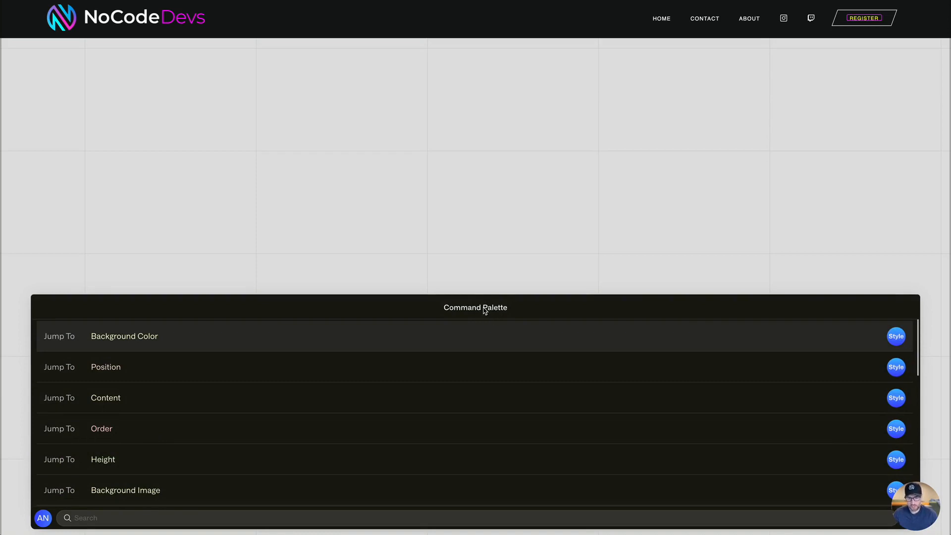
click(480, 280)
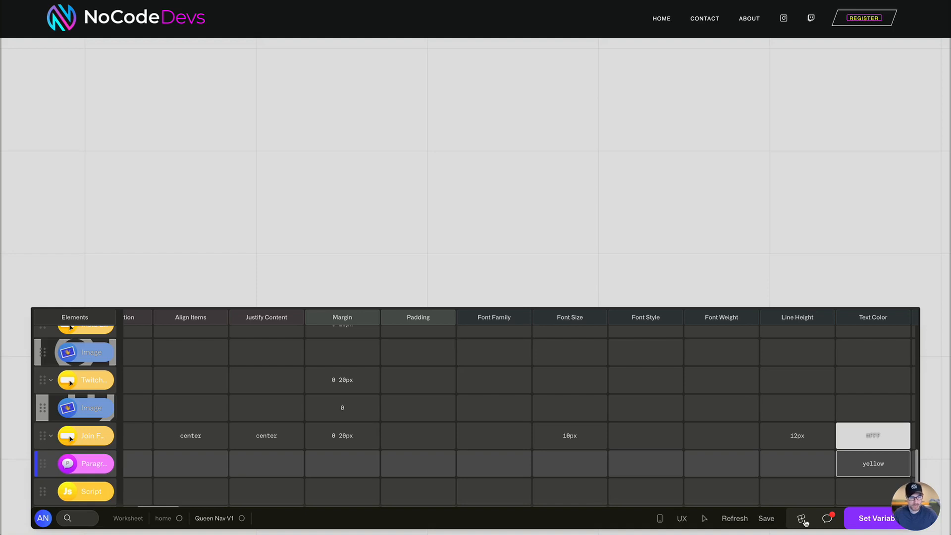
click(766, 519)
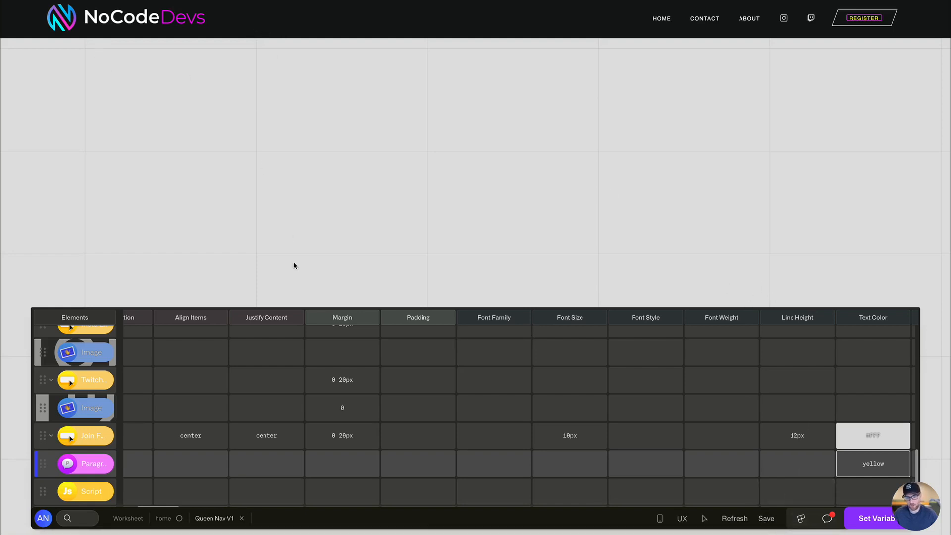
click(129, 519)
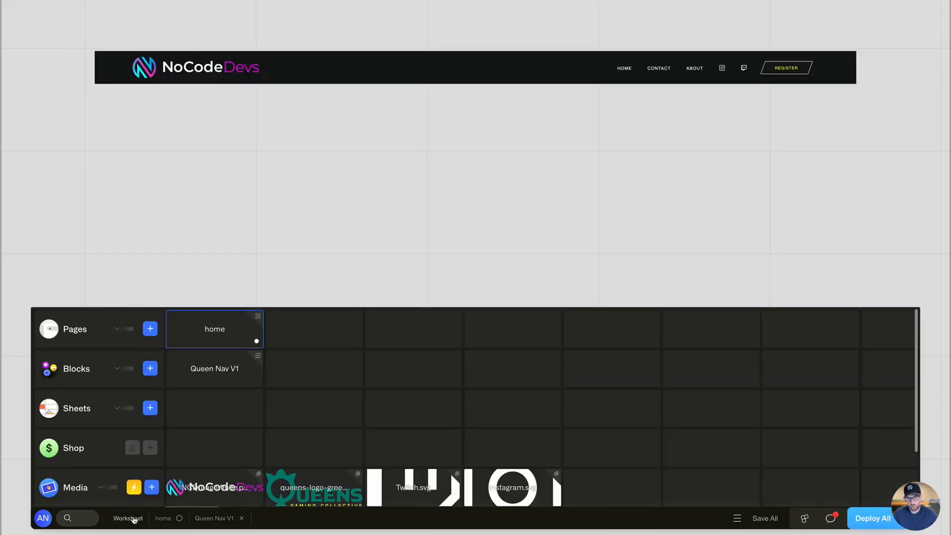
click(771, 519)
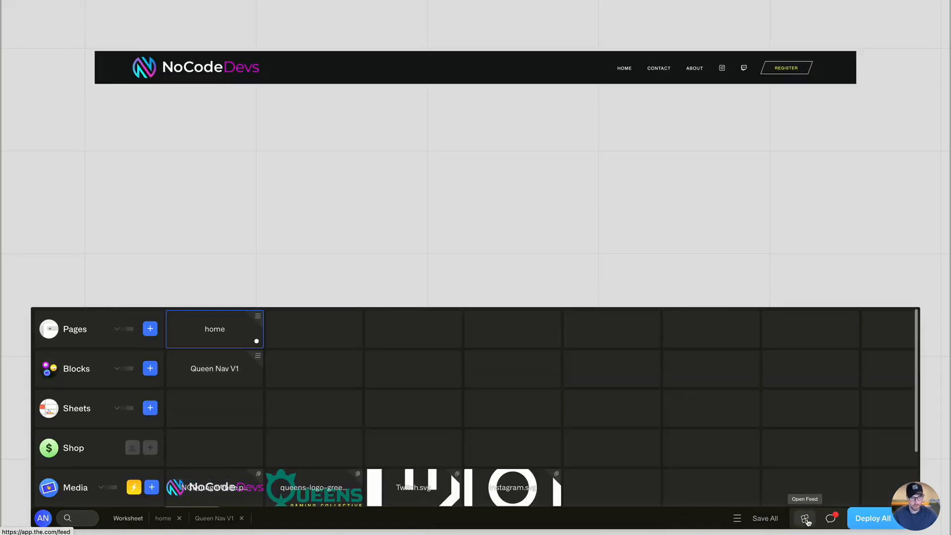
Step: Find the Terbo Footer among the community #footer blocks and remix it to the phase-grandiflora-1183 site
click(806, 519)
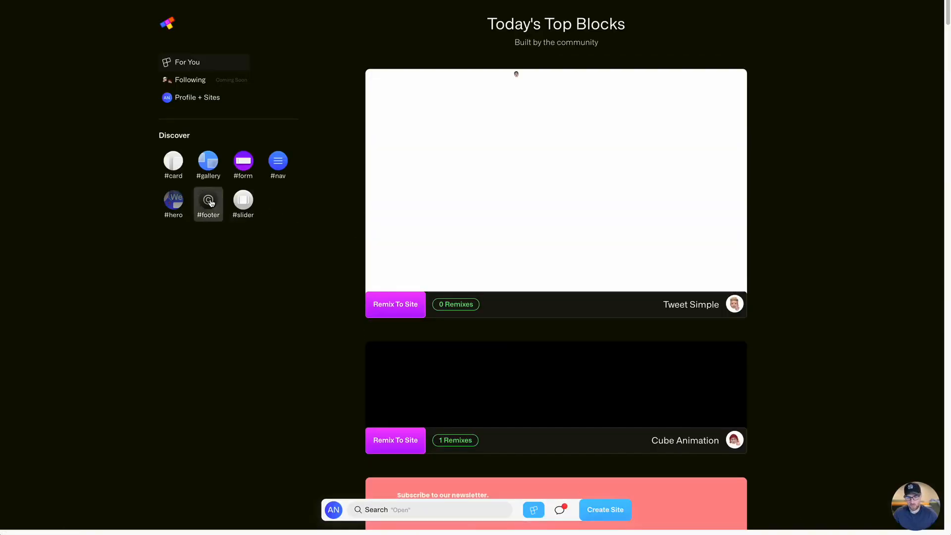
click(209, 202)
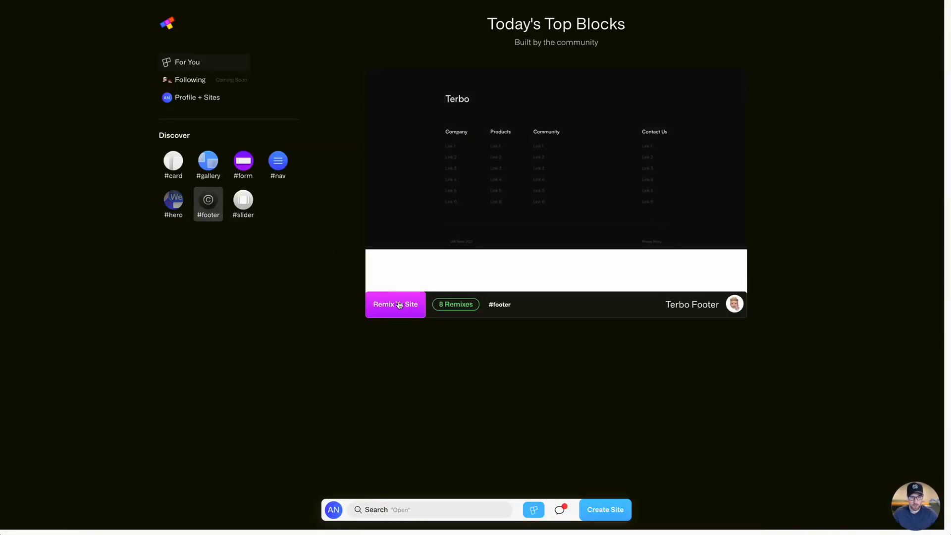
click(399, 303)
click(462, 143)
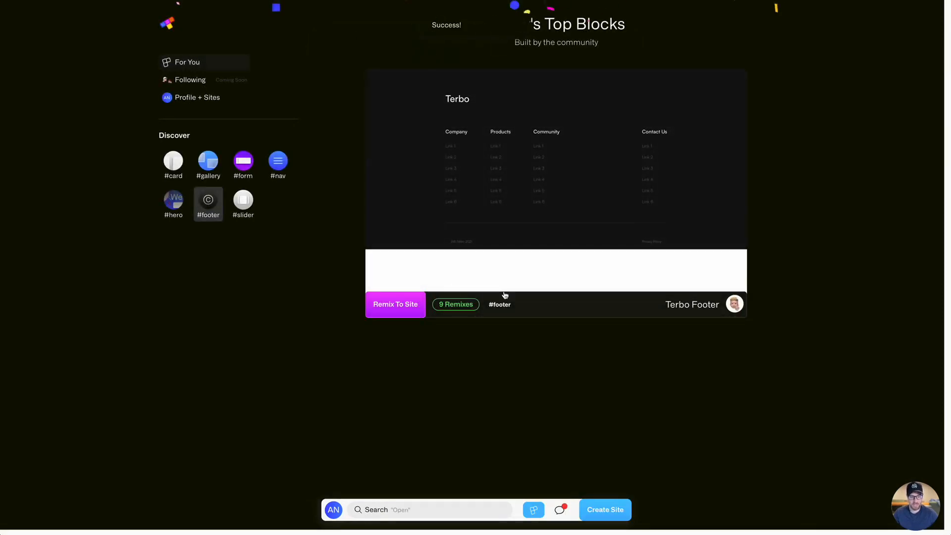
Step: Reopen the phase-grandiflora-1183 site and add the Terbo Footer V1 block to its home page
click(334, 510)
click(196, 297)
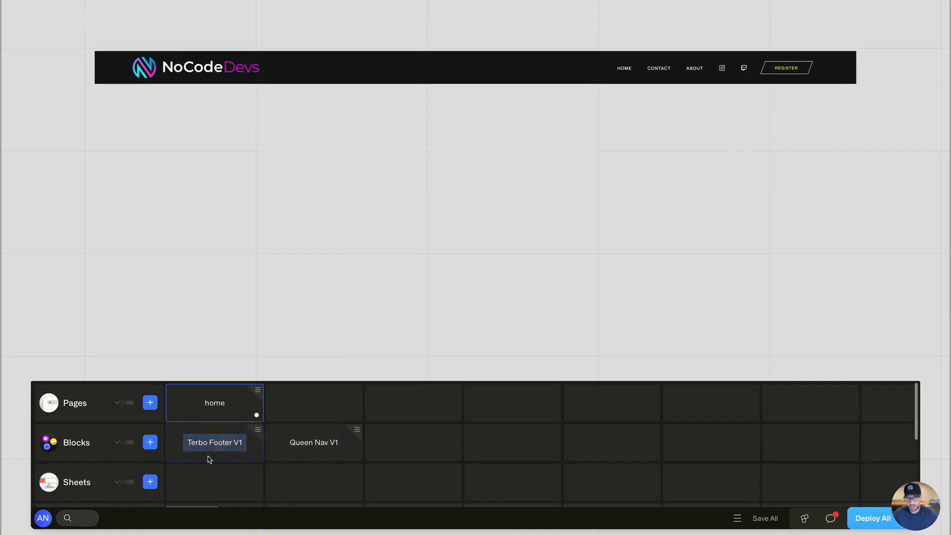
click(217, 407)
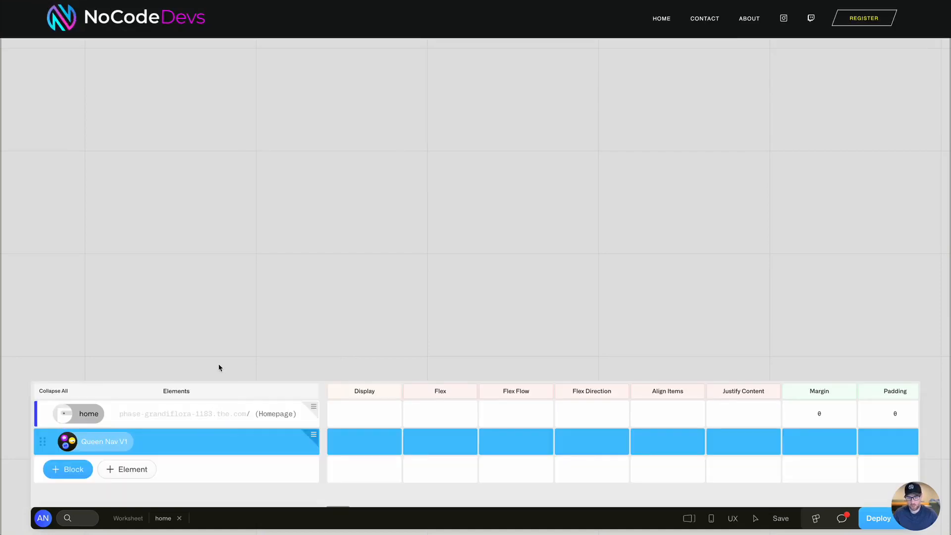
click(75, 470)
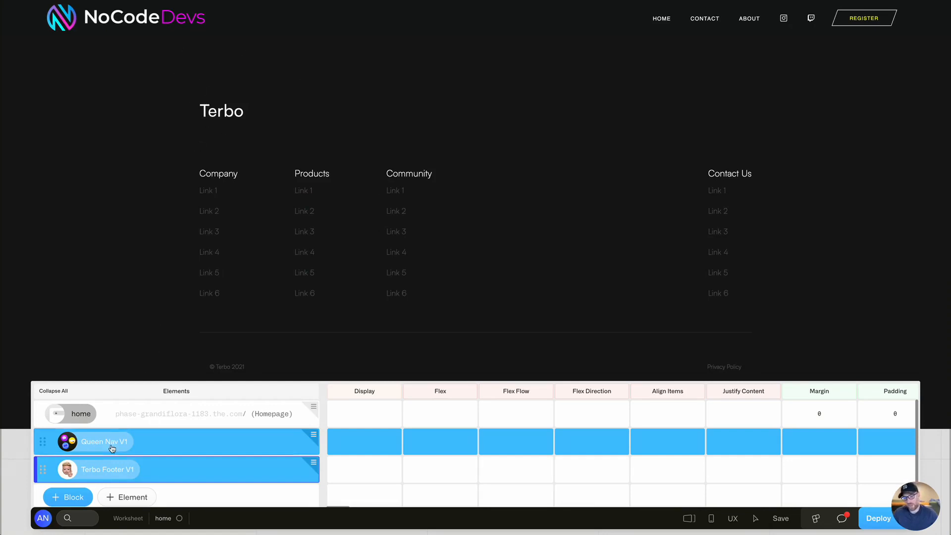
Step: Add a div labelled Body between the Queen Nav V1 and Terbo Footer V1 blocks, and save the home page
click(117, 498)
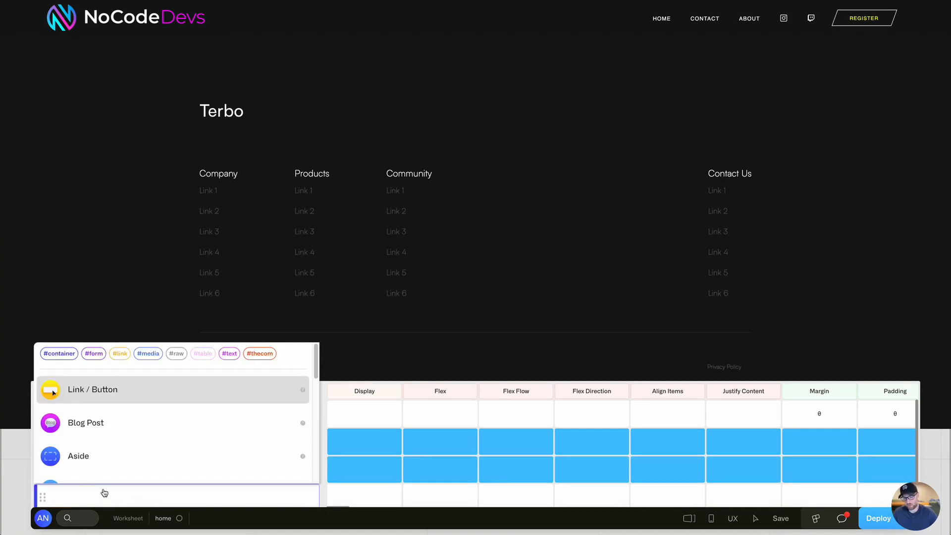
text(div)
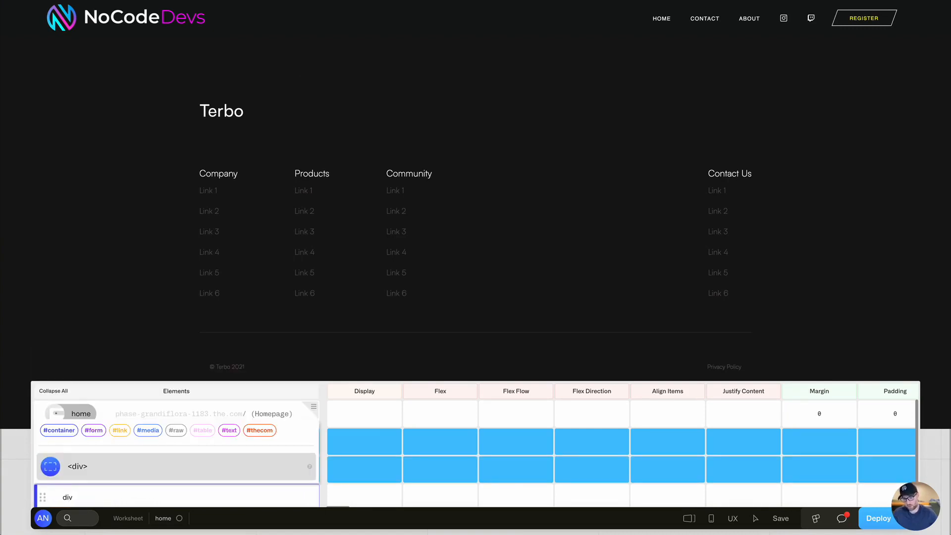
click(96, 471)
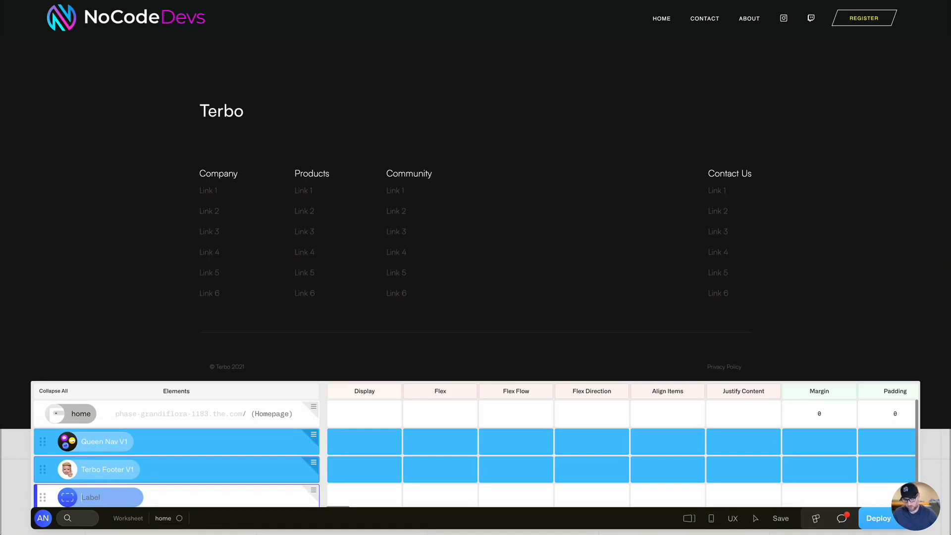
text(Body)
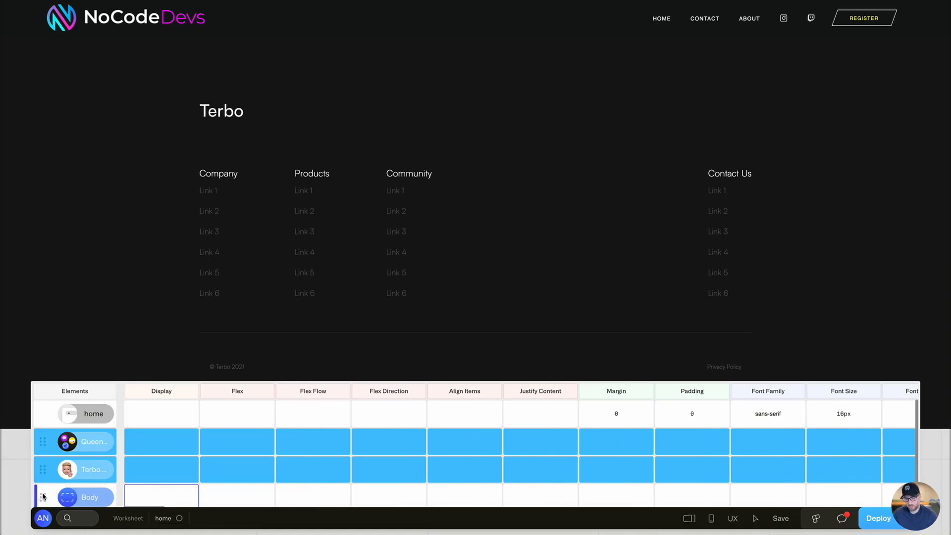
drag(42, 495, 39, 460)
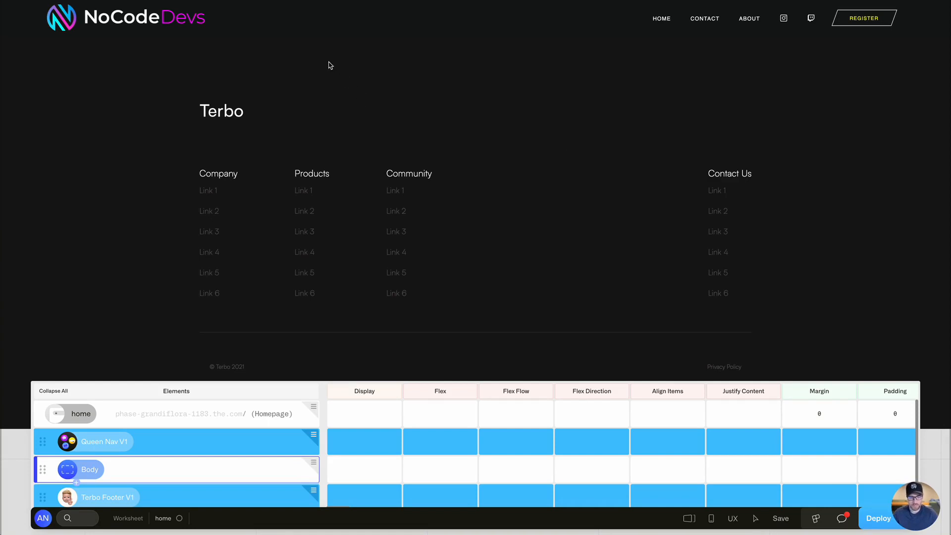
click(779, 518)
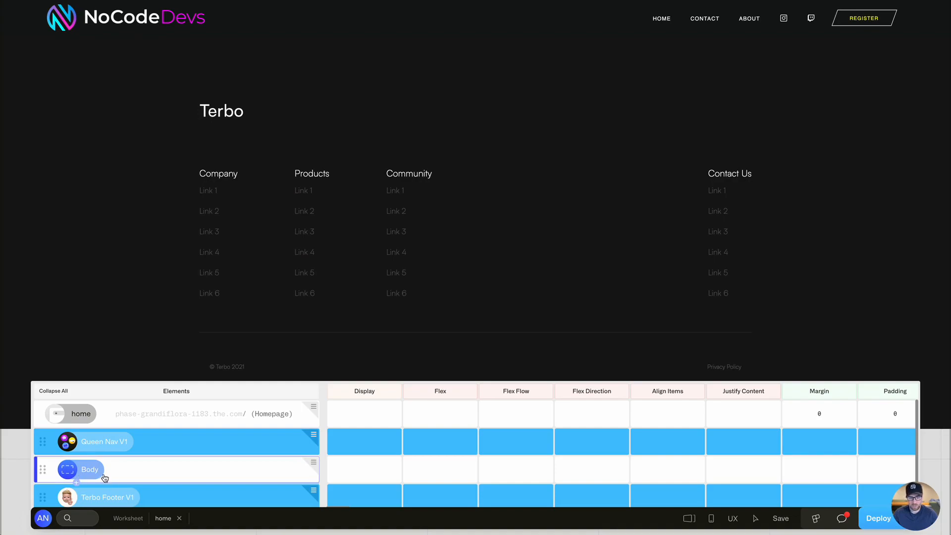
Step: Find the Contact Form among the community #form blocks and remix it to the phase-grandiflora-1183 site
click(815, 520)
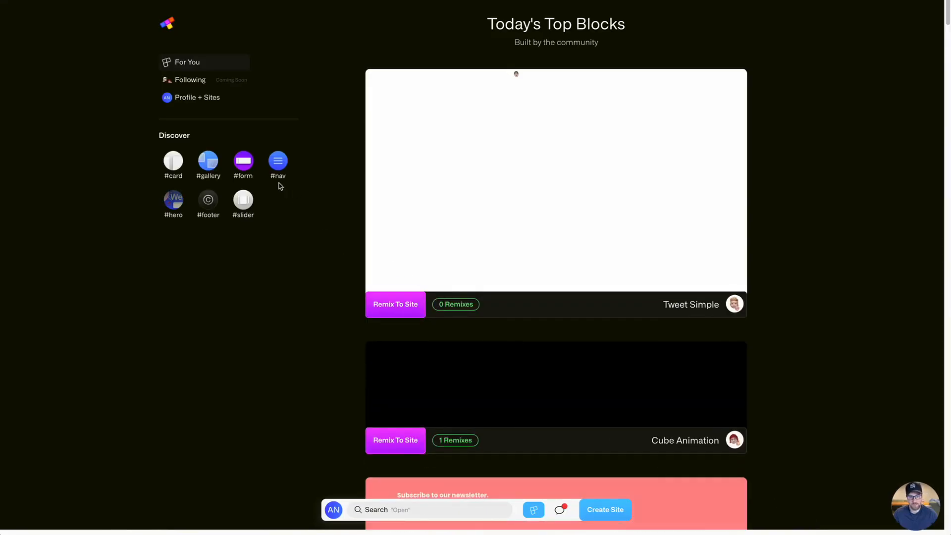
click(243, 162)
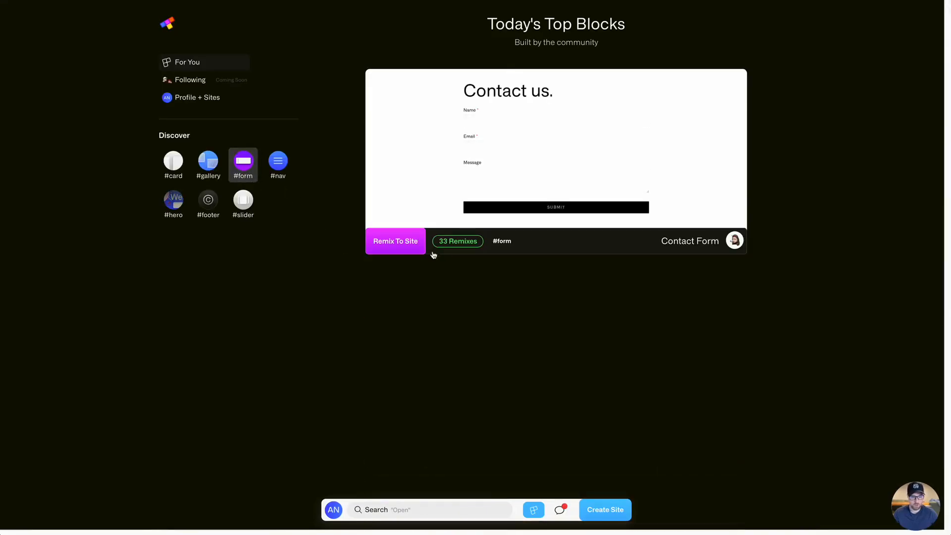
click(405, 242)
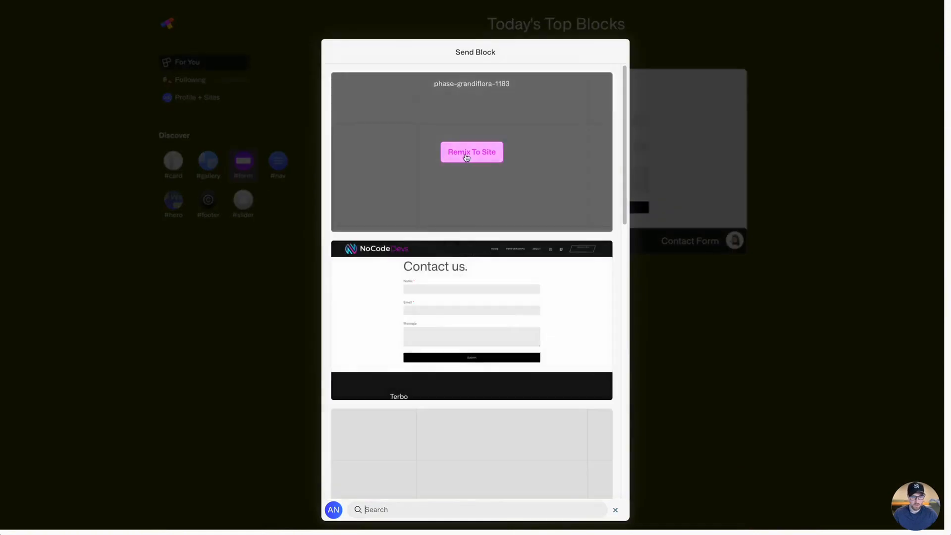
click(467, 155)
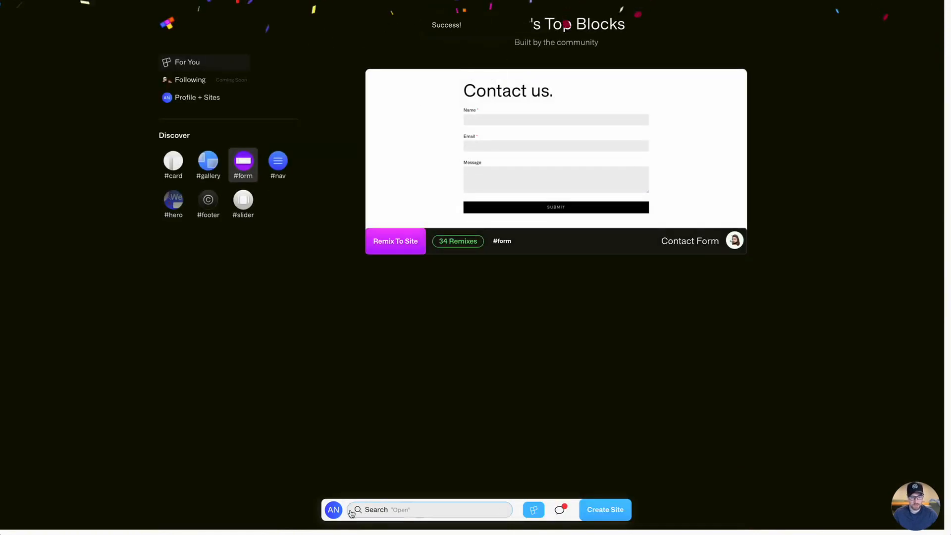
Step: Reopen the phase-grandiflora-1183 site and open its Contact Form V1 block for editing
click(334, 510)
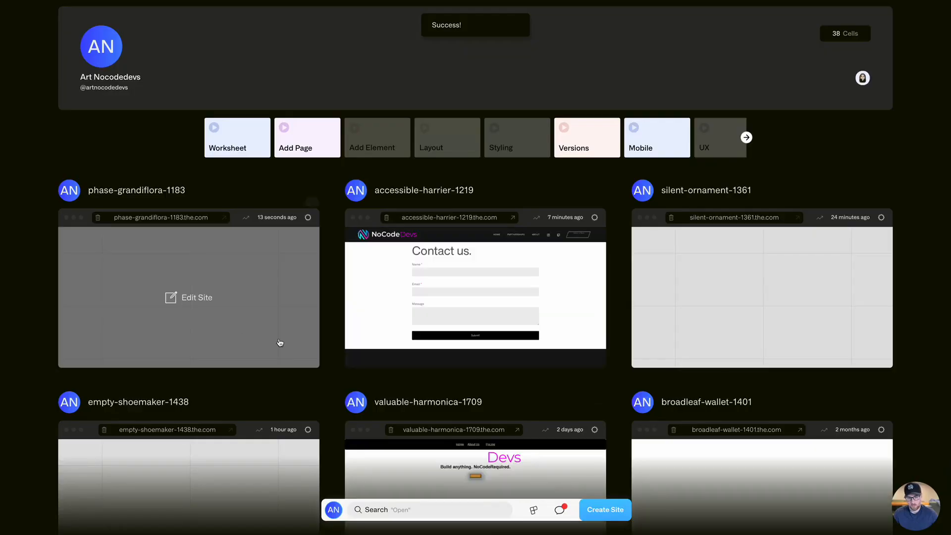
click(208, 310)
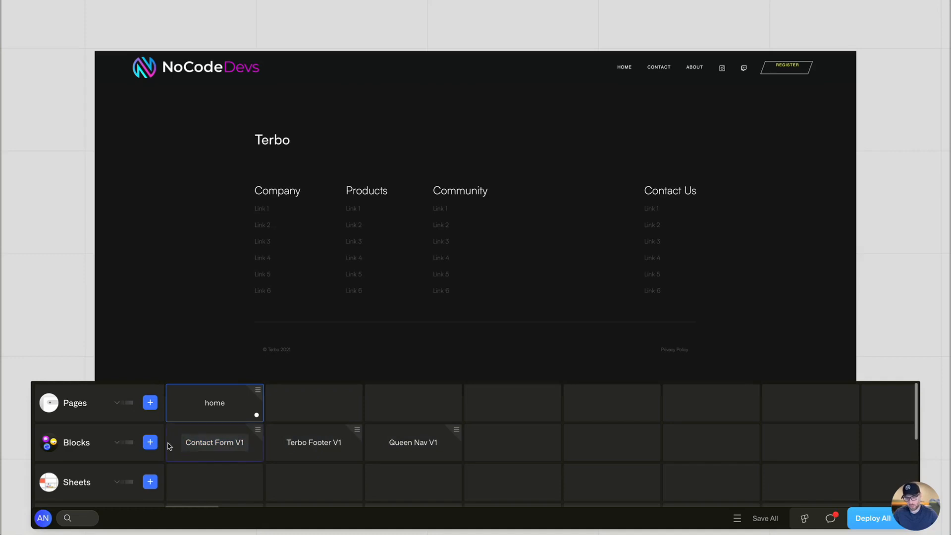
click(256, 435)
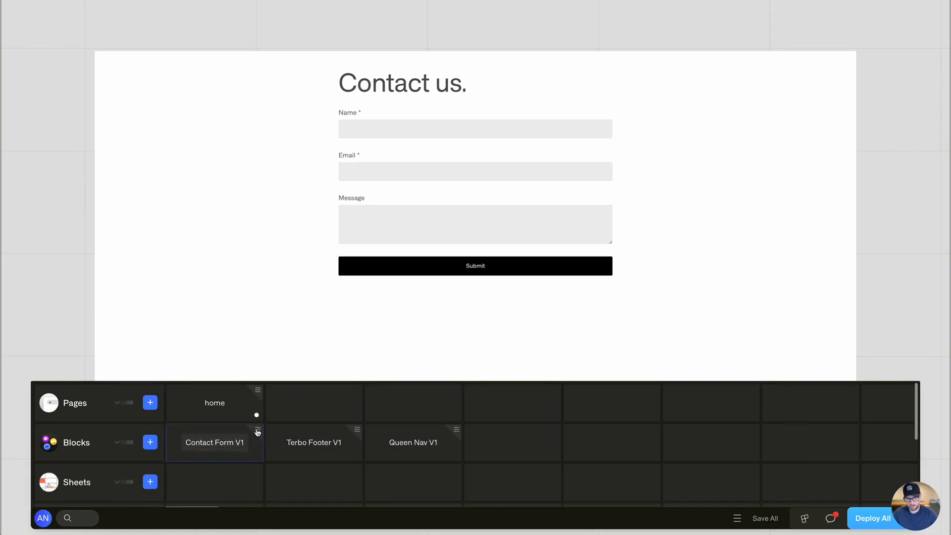
click(214, 443)
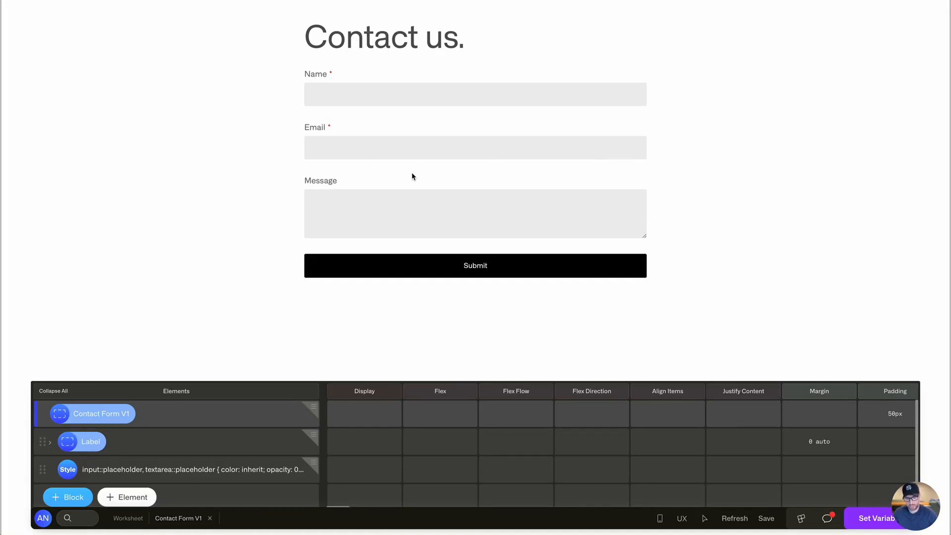
Step: Set the Padding Top of the Contact Form V1 container to 100px
key(ctrl+k)
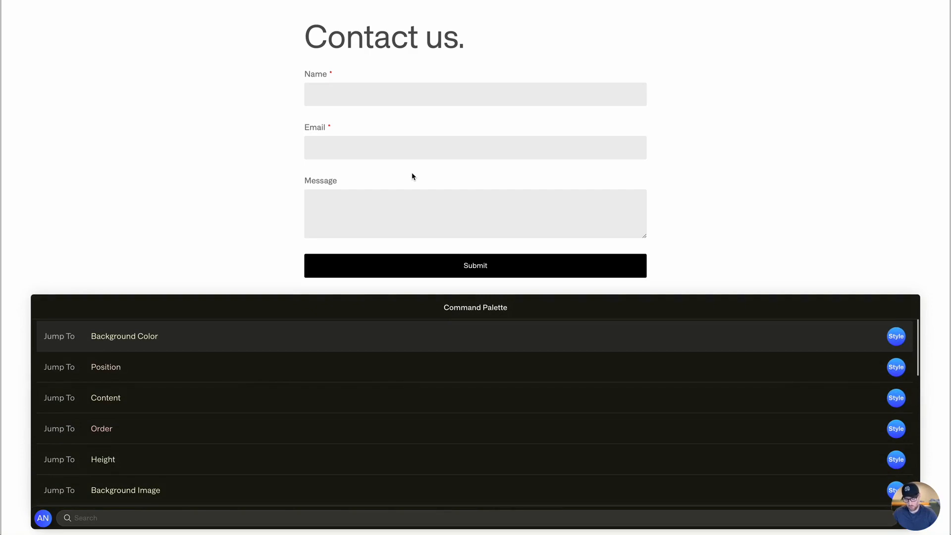
text(padd)
key(Down)
key(Down)
key(Down)
key(Down)
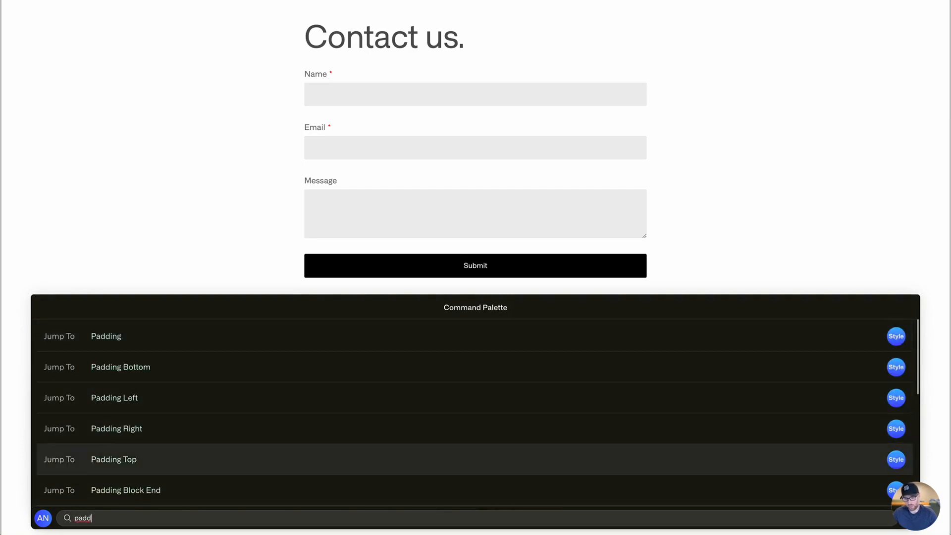
key(Return)
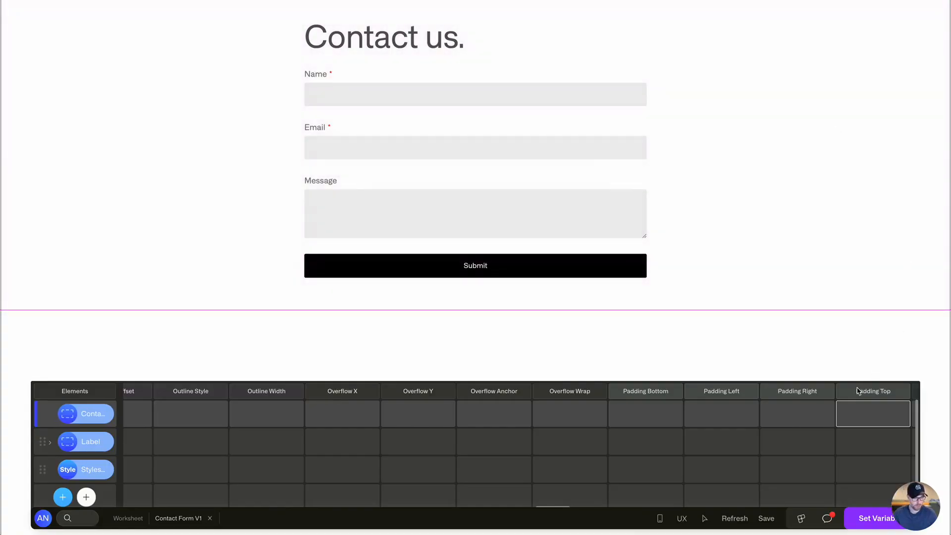
text(100)
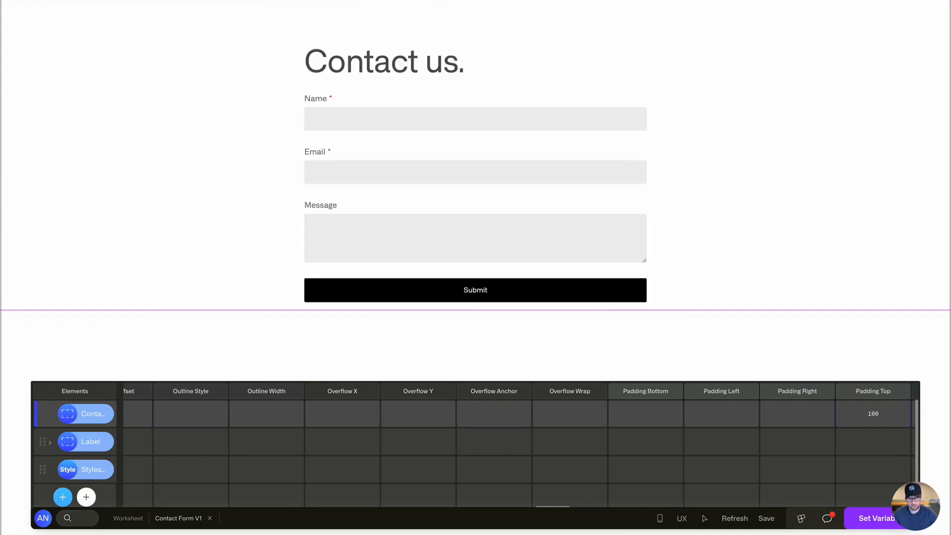
text(px)
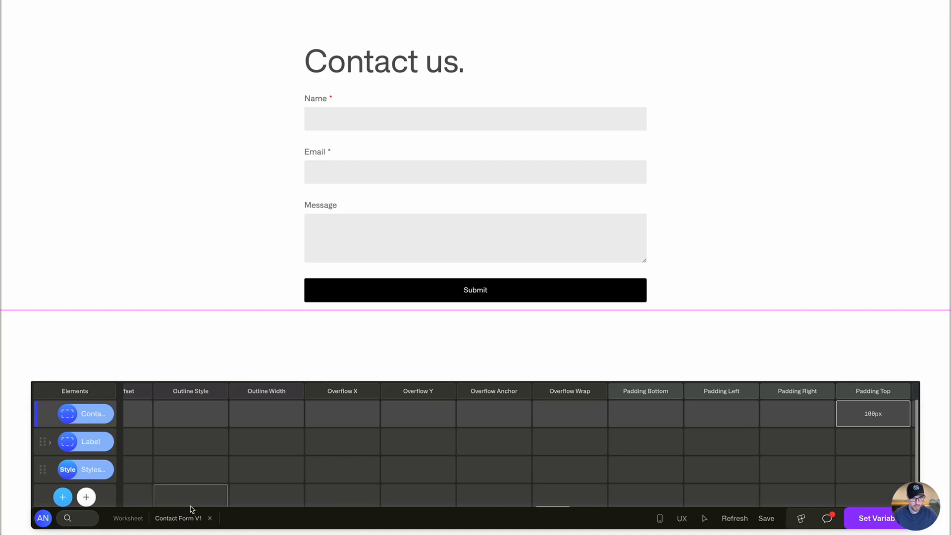
Step: Open the home page and add the Contact Form V1 block inside the Body div, above Terbo Footer V1
click(127, 518)
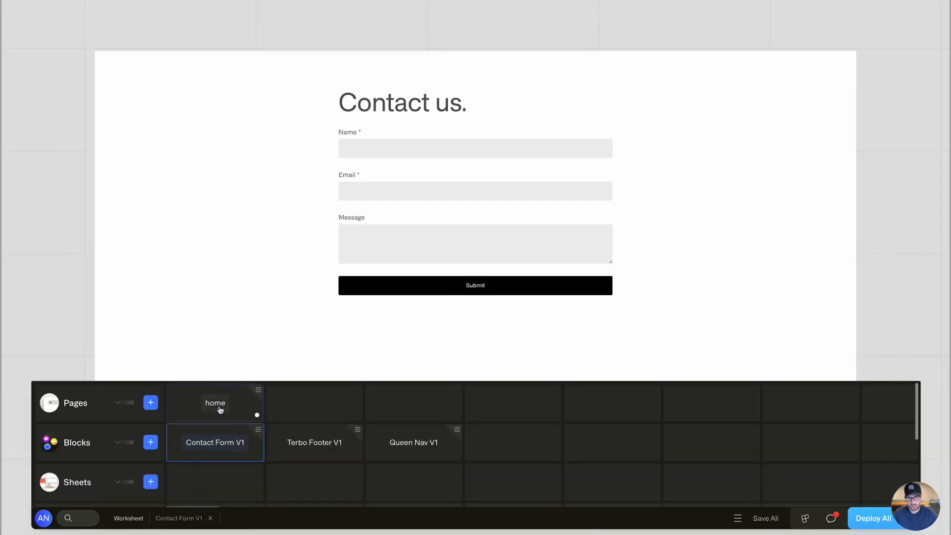
click(255, 414)
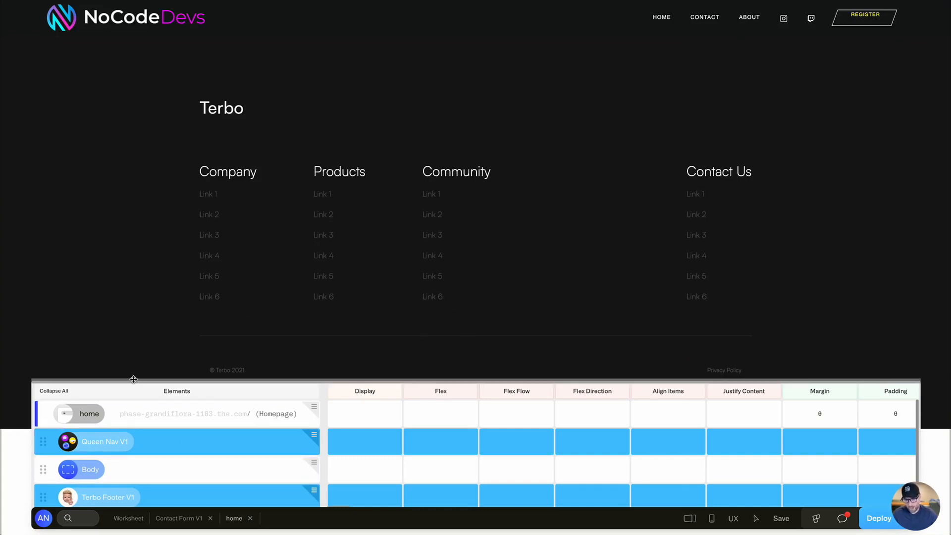
drag(133, 380, 136, 296)
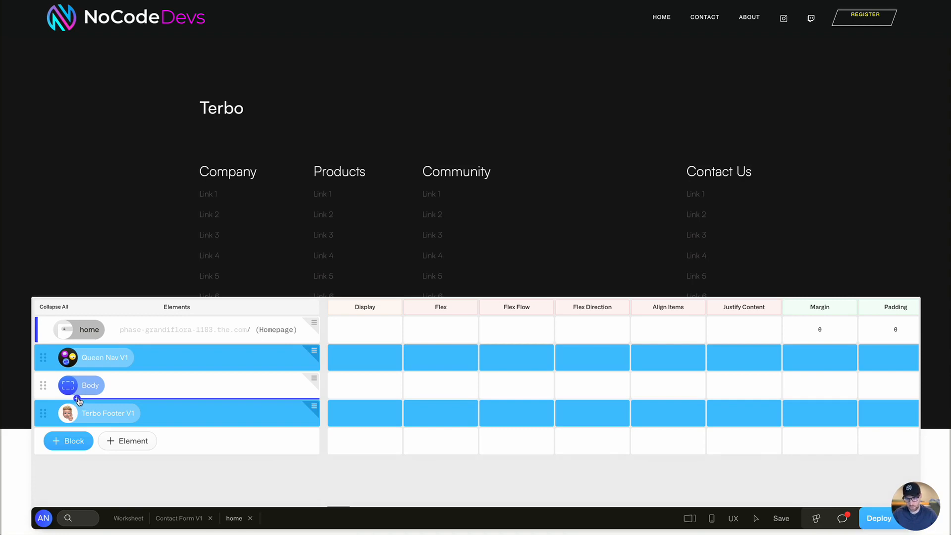
click(79, 400)
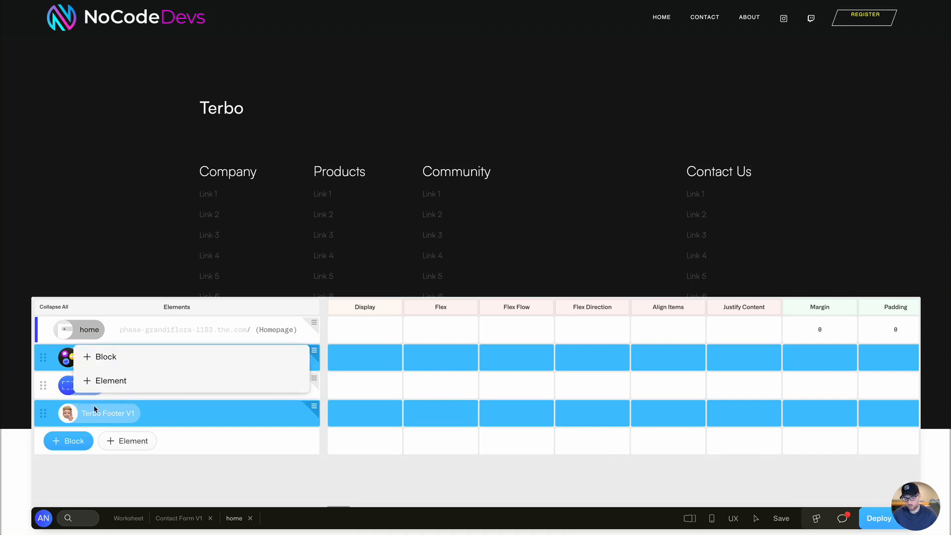
click(100, 356)
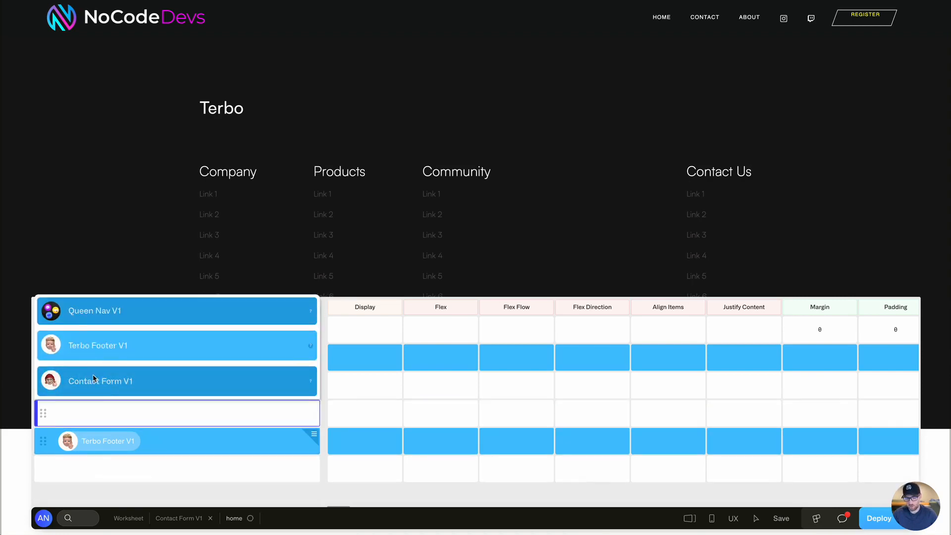
click(93, 378)
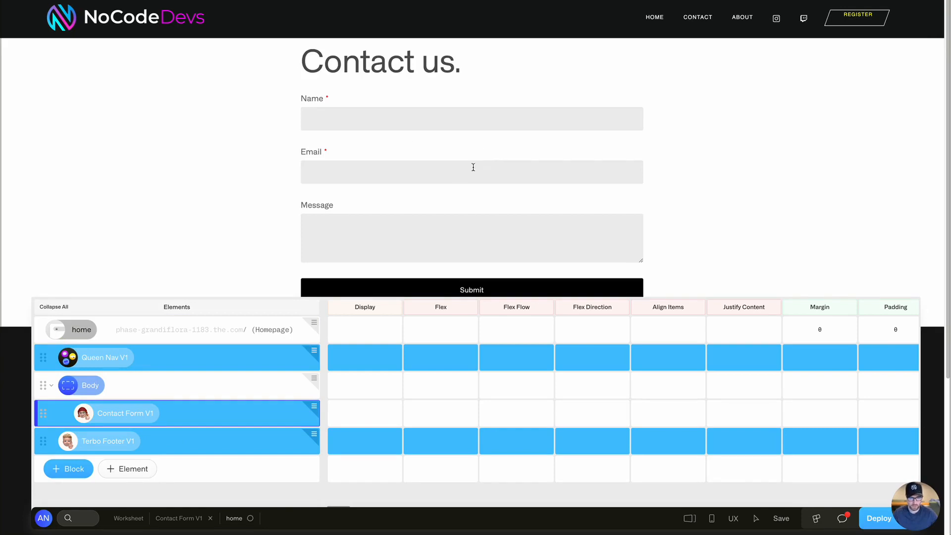
scroll(459, 176, down, 1)
scroll(460, 181, down, 2)
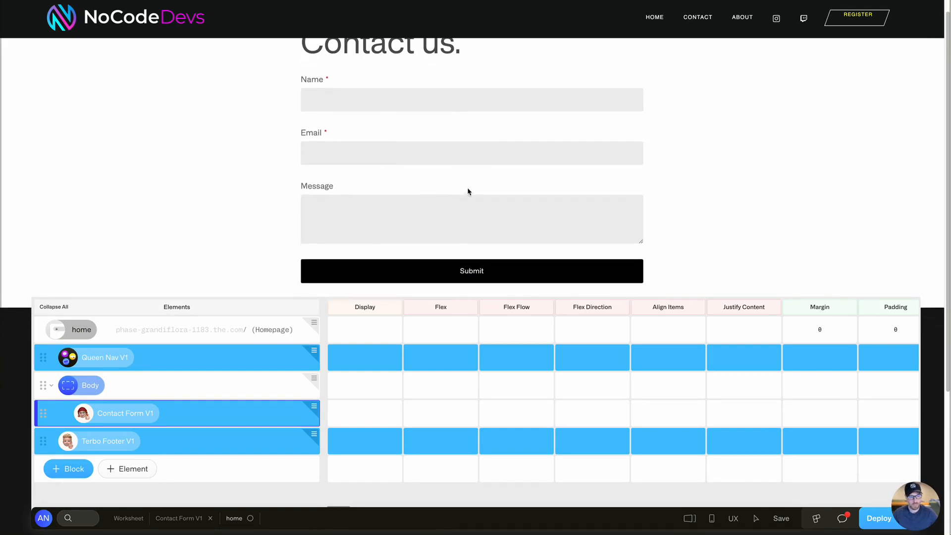
Step: Open the Contact Form V1 block, try blue as its container's Background Color, and clear the value
click(129, 519)
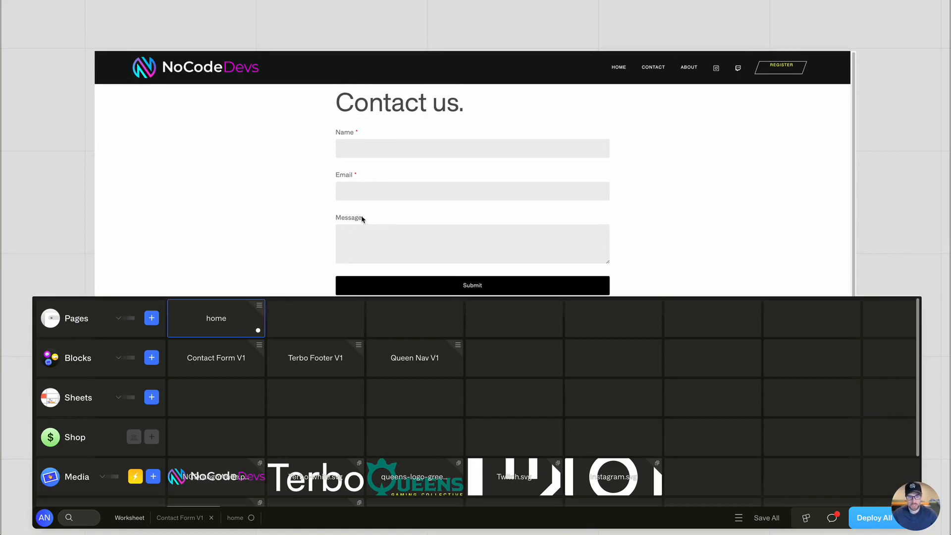
double_click(216, 360)
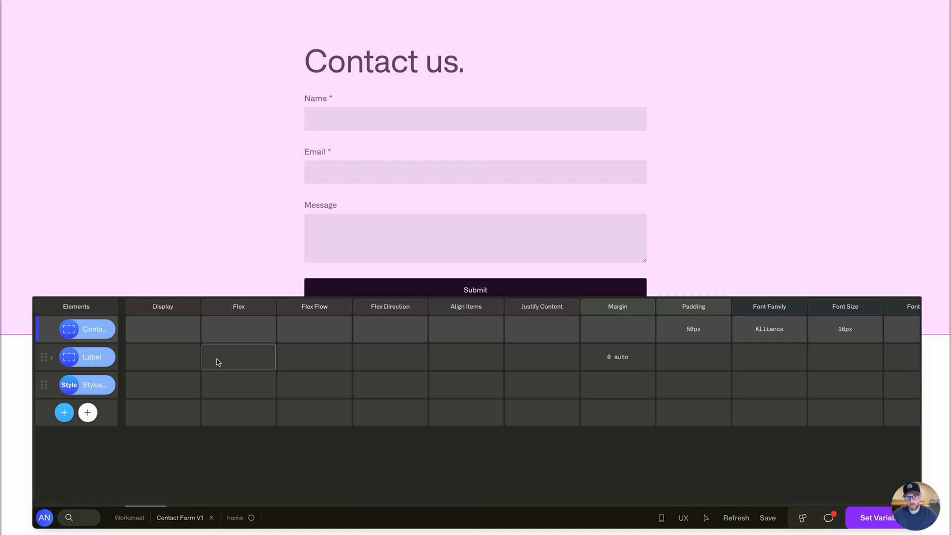
key(ctrl+k)
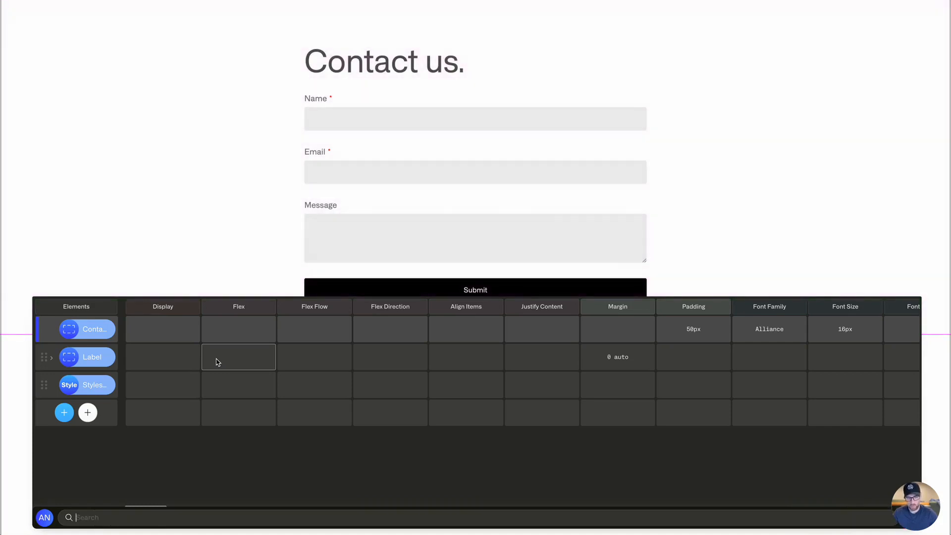
text(back)
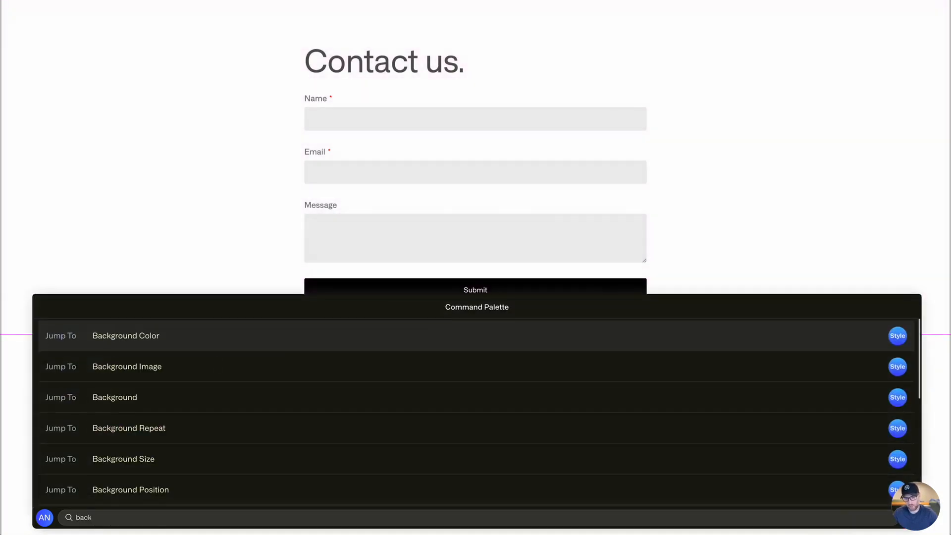
key(Return)
text(blue)
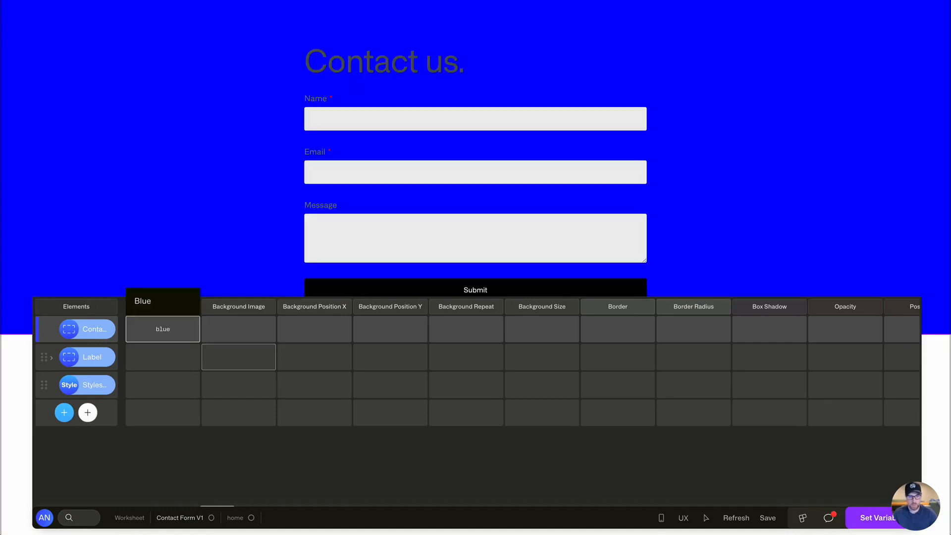
key(BackSpace)
key(BackSpace)
key(BackSpace)
key(BackSpace)
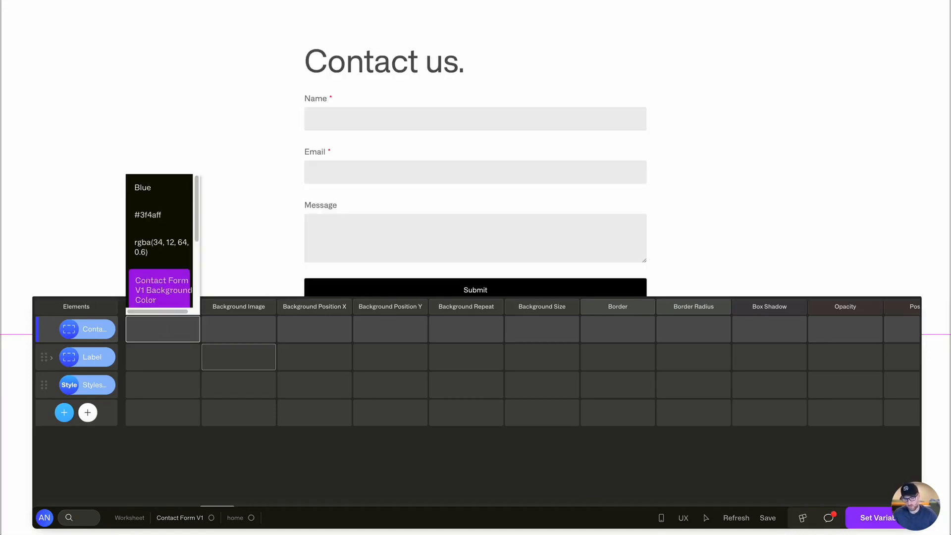
Step: Try grey as the Background Color of the Contact Form V1 container and clear it again
text(grey)
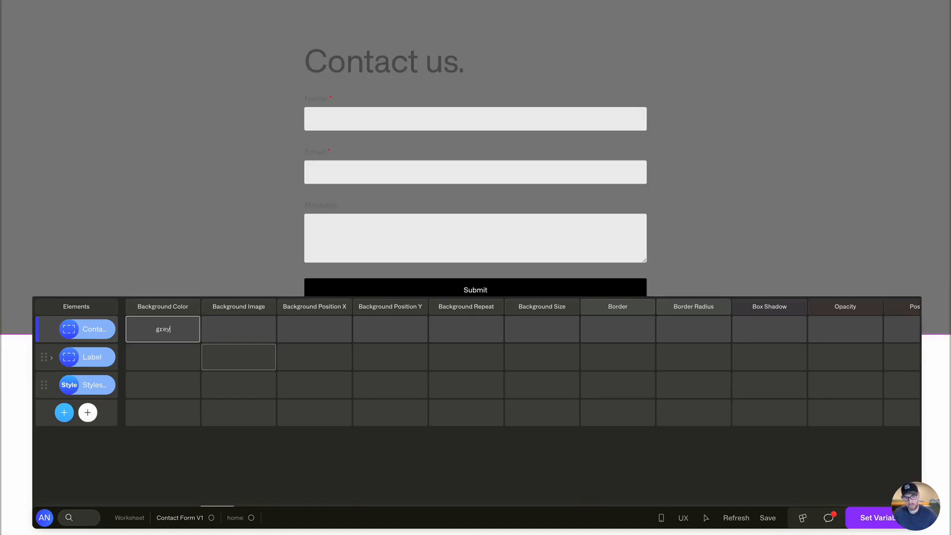
key(BackSpace)
key(BackSpace)
key(BackSpace)
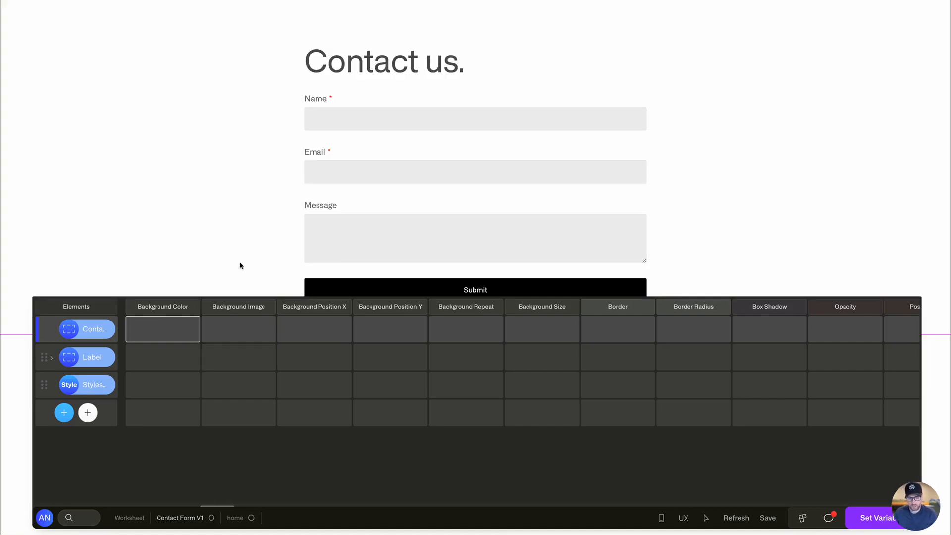
Step: Return to the home page, review its layout with the contact form in place, and save and deploy it
click(129, 518)
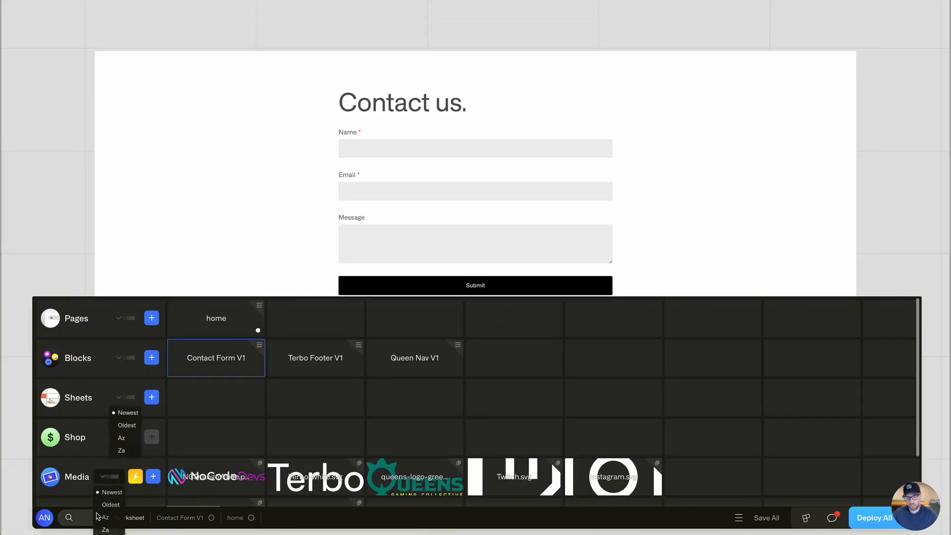
double_click(216, 317)
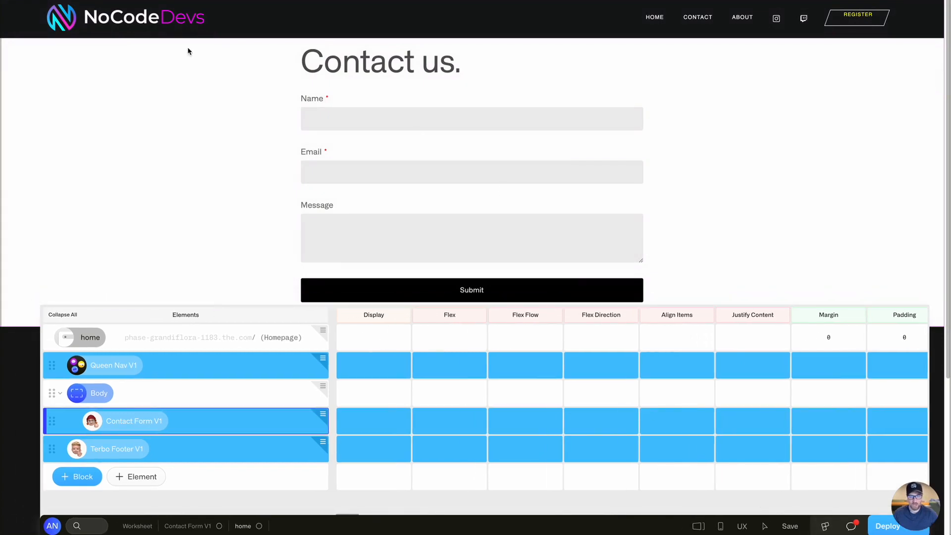
click(155, 329)
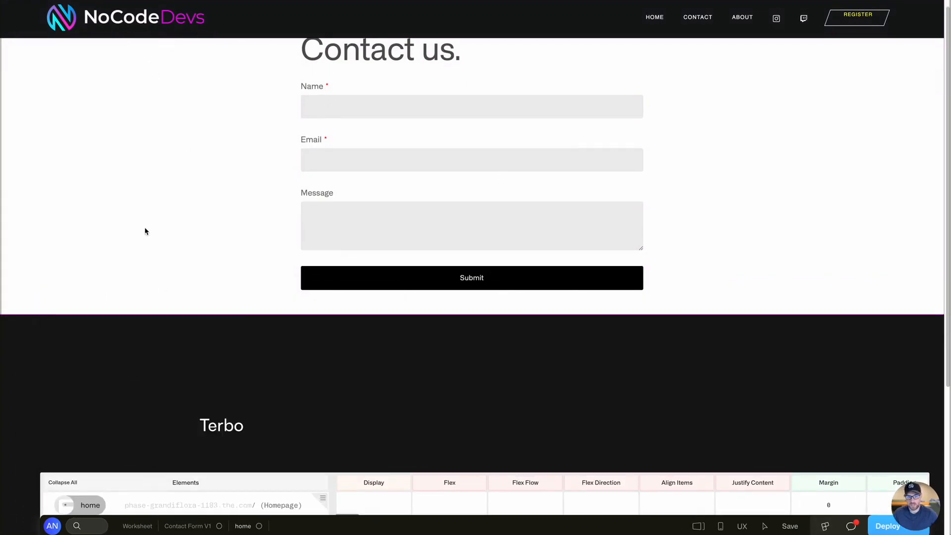
scroll(149, 238, down, 3)
scroll(163, 281, up, 4)
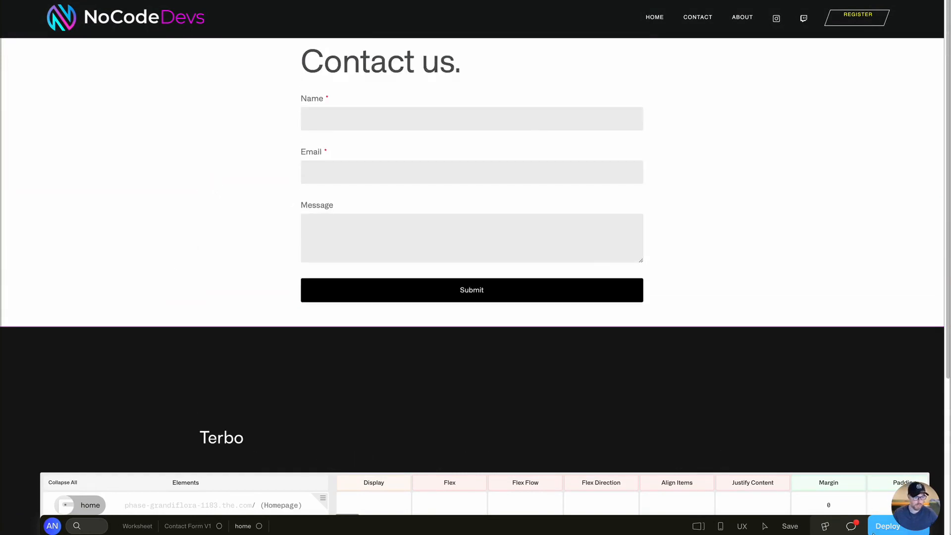
click(789, 526)
click(884, 530)
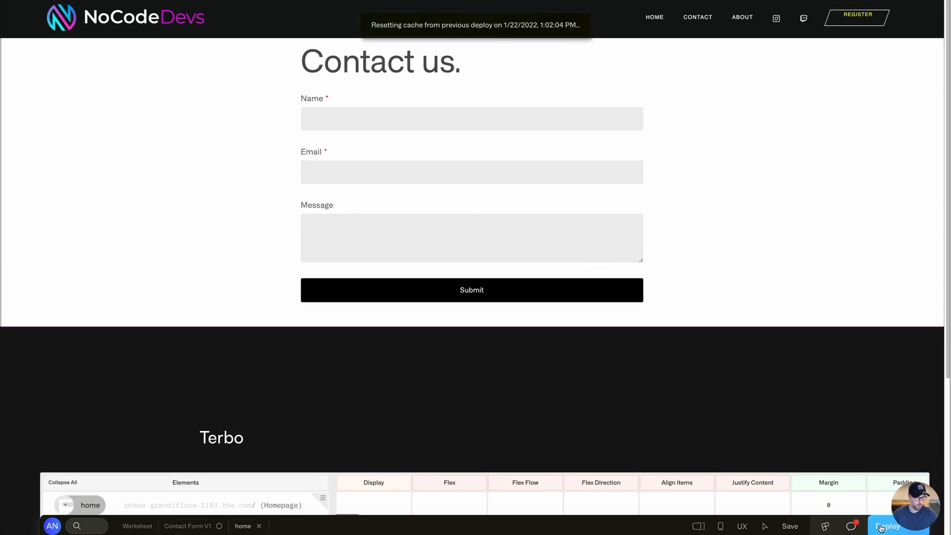